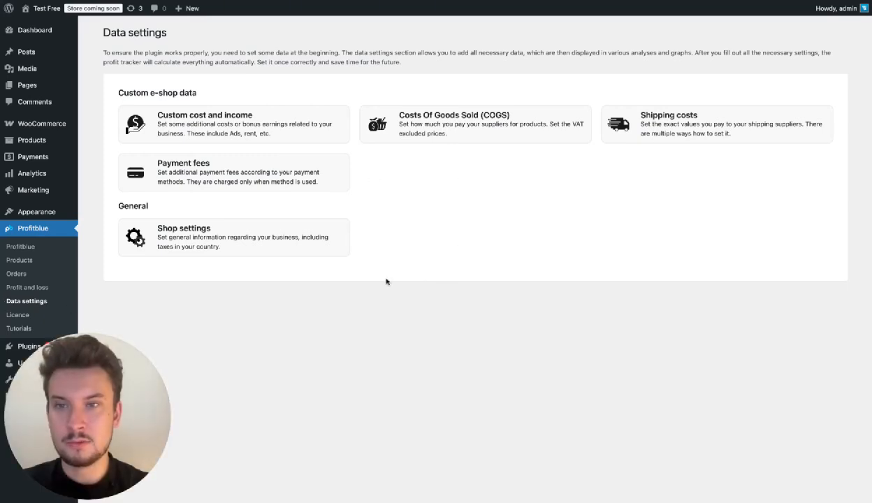
# Open the custom cost and income settings and look over the fixed and variable cost sections
pyautogui.click(215, 123)
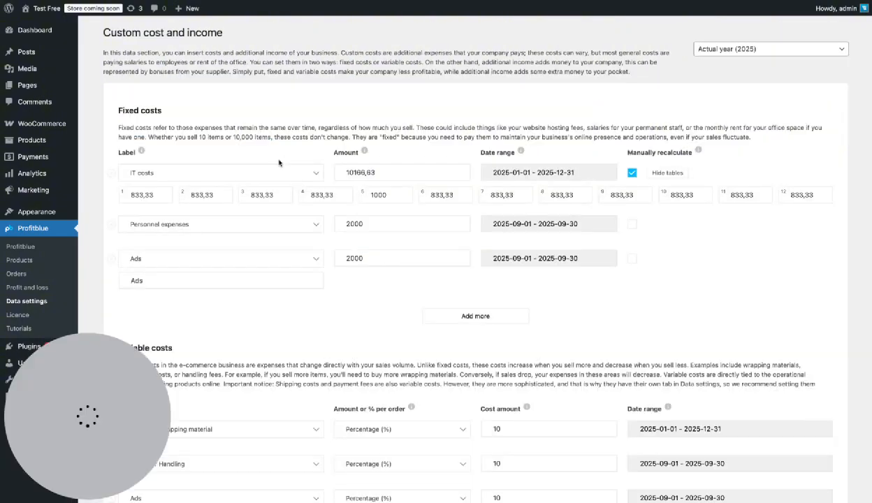
pyautogui.scroll(-4, 279, 164)
pyautogui.scroll(4, 279, 165)
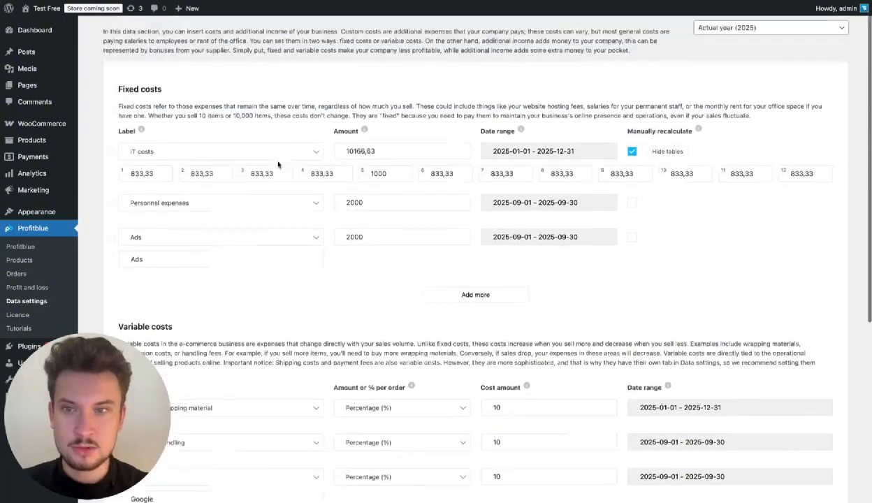
pyautogui.scroll(1, 279, 164)
pyautogui.scroll(-5, 279, 164)
pyautogui.scroll(5, 279, 164)
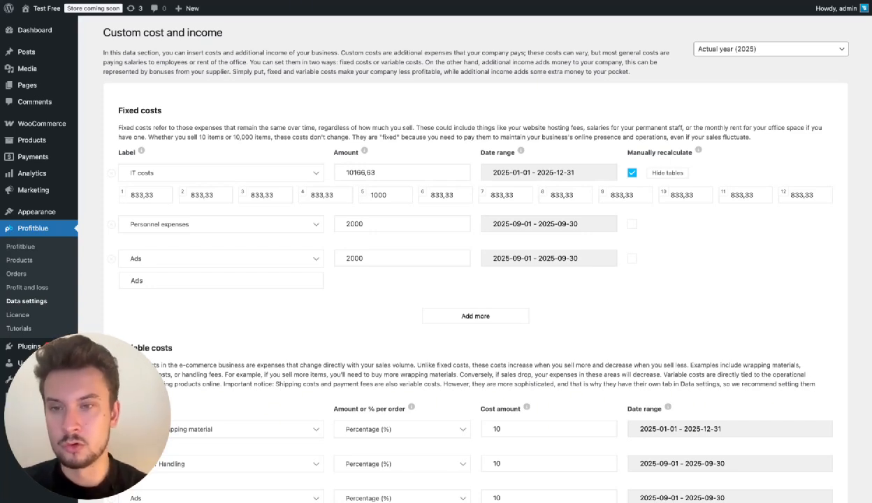
# Add a new fixed cost row and label it Office expenses
pyautogui.scroll(-1, 228, 156)
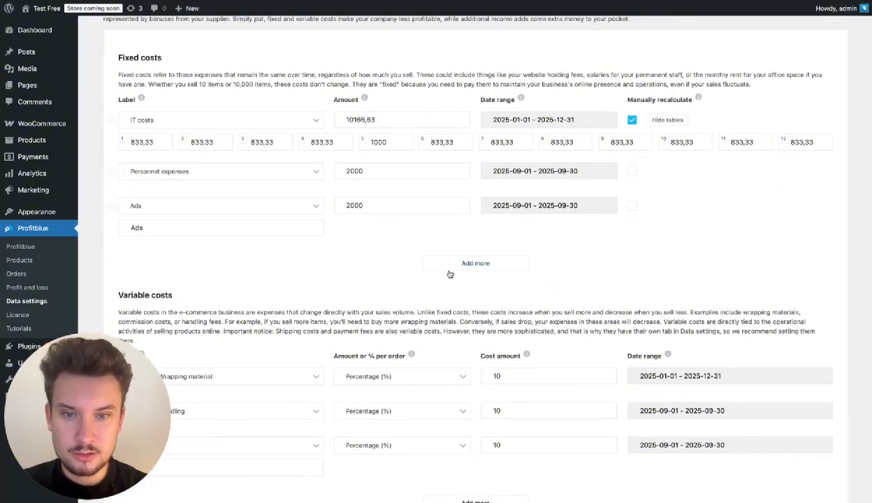
pyautogui.click(459, 264)
pyautogui.scroll(-1, 453, 249)
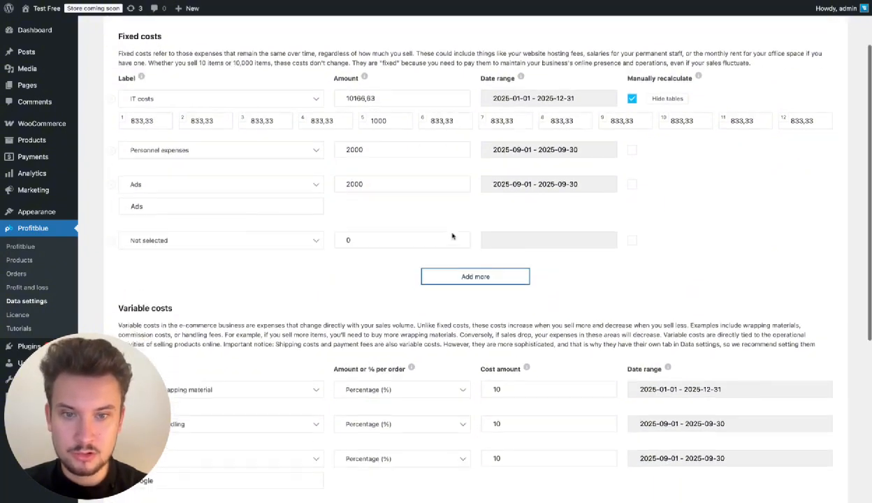
pyautogui.click(316, 204)
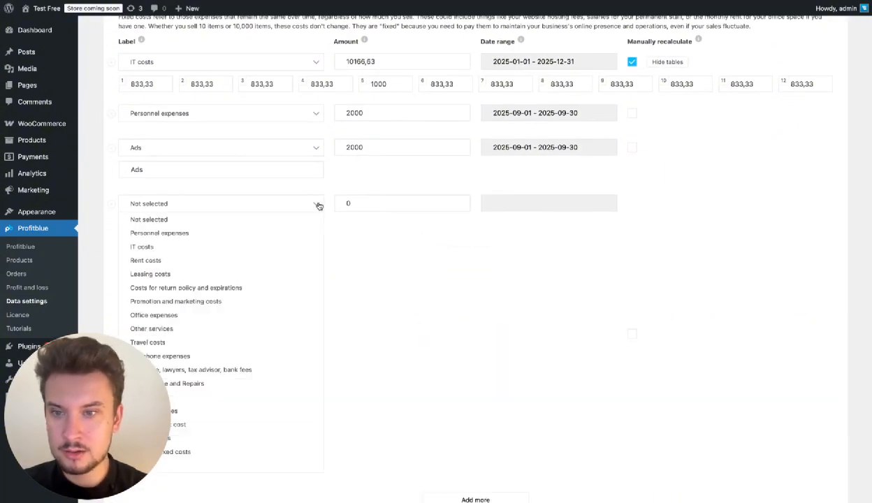
pyautogui.scroll(-1, 318, 205)
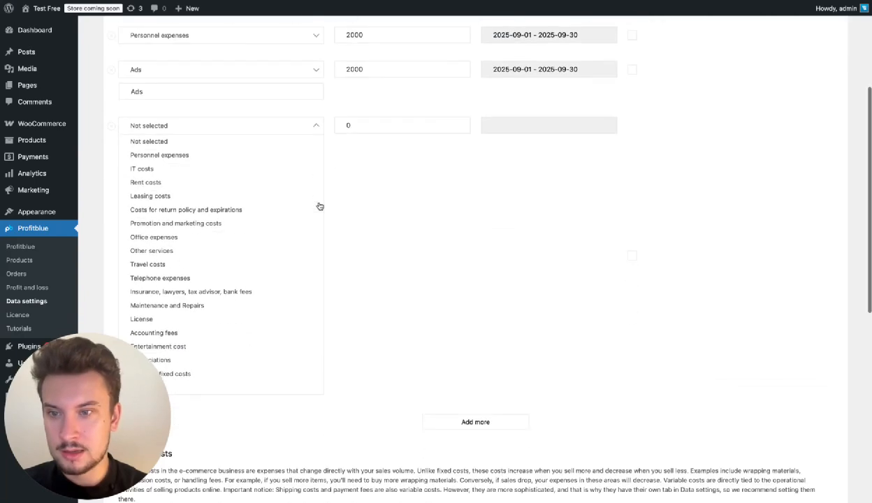
pyautogui.click(281, 241)
pyautogui.scroll(1, 297, 194)
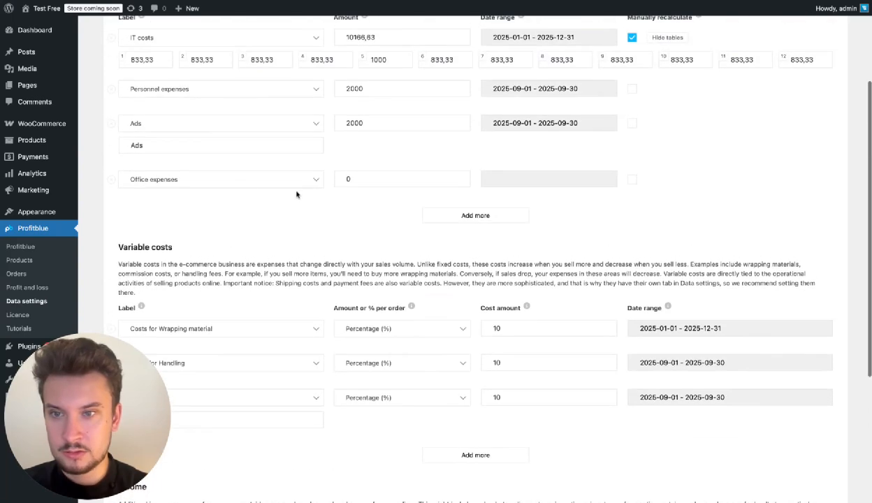
# Set the office expenses amount to 1000 and its date range to This Year
pyautogui.click(364, 183)
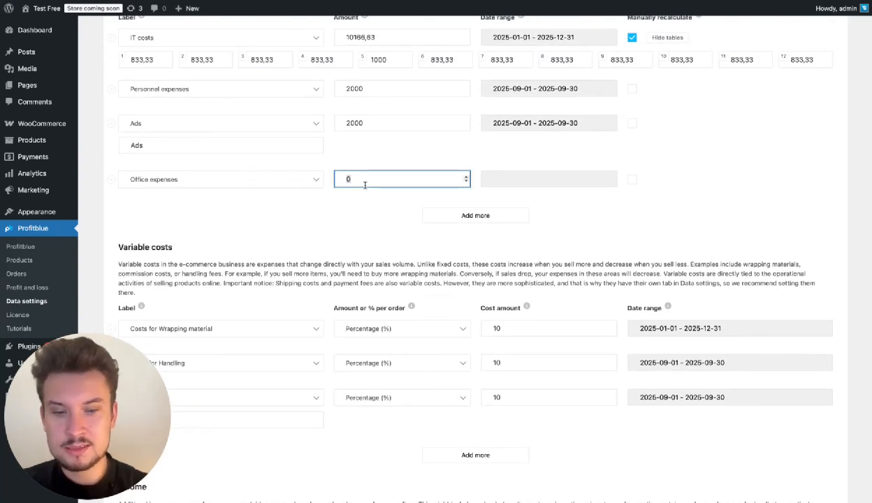
pyautogui.write('1000')
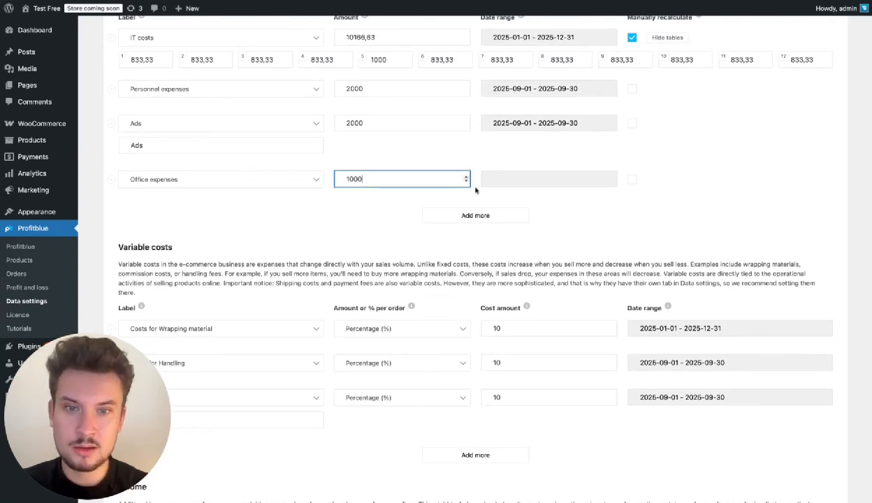
pyautogui.click(507, 178)
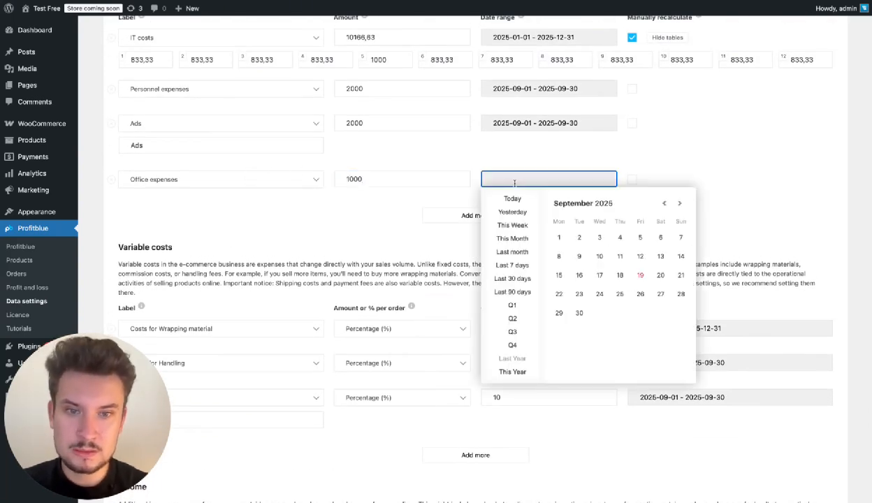
pyautogui.click(521, 372)
pyautogui.scroll(2, 615, 235)
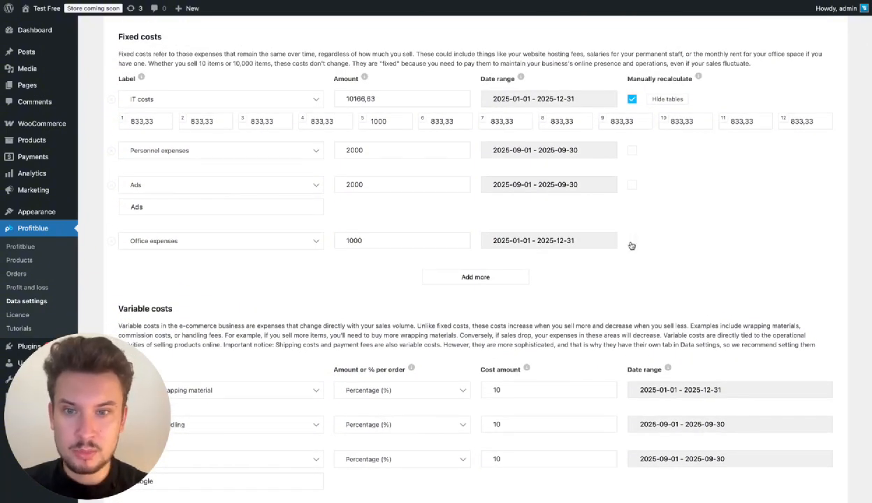
# Turn on manual recalculation for the office expenses and set the month 4 amount to 100
pyautogui.click(631, 242)
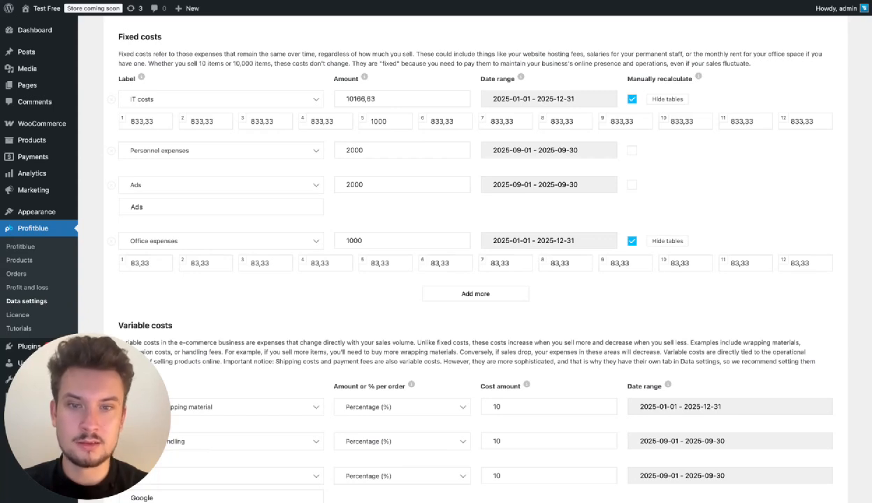
pyautogui.doubleClick(372, 239)
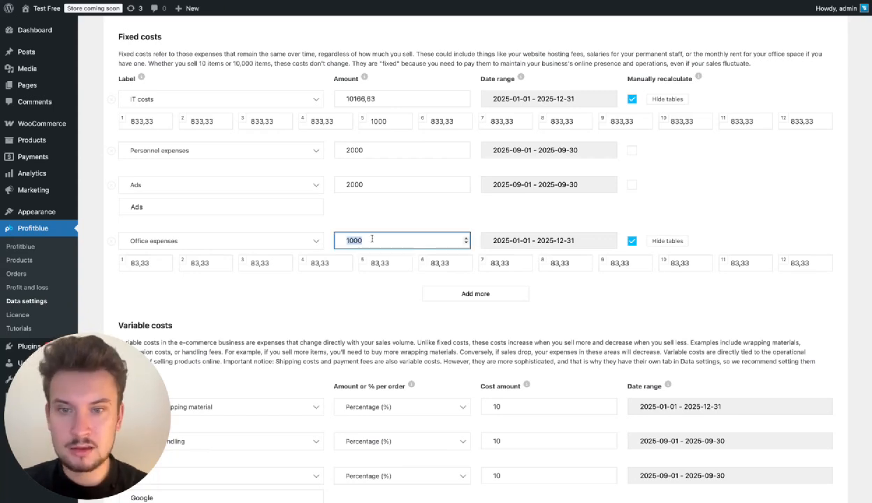
pyautogui.click(379, 240)
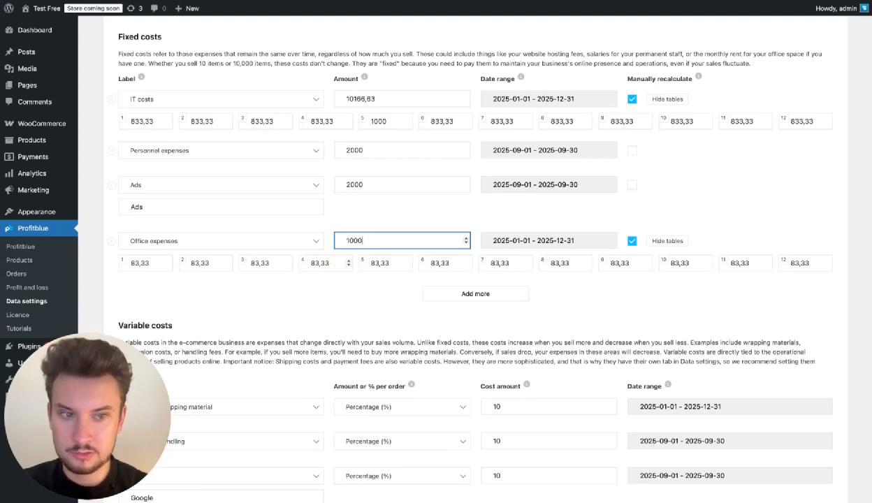
pyautogui.click(322, 263)
pyautogui.doubleClick(322, 263)
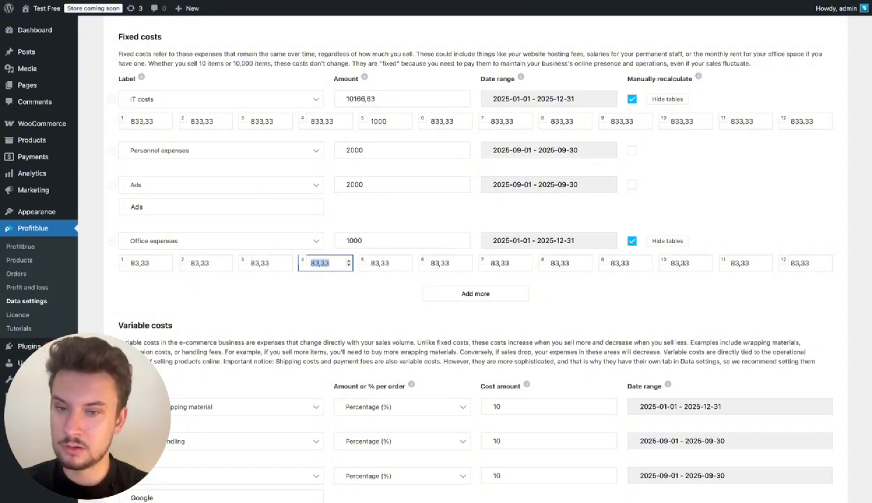
pyautogui.write('100')
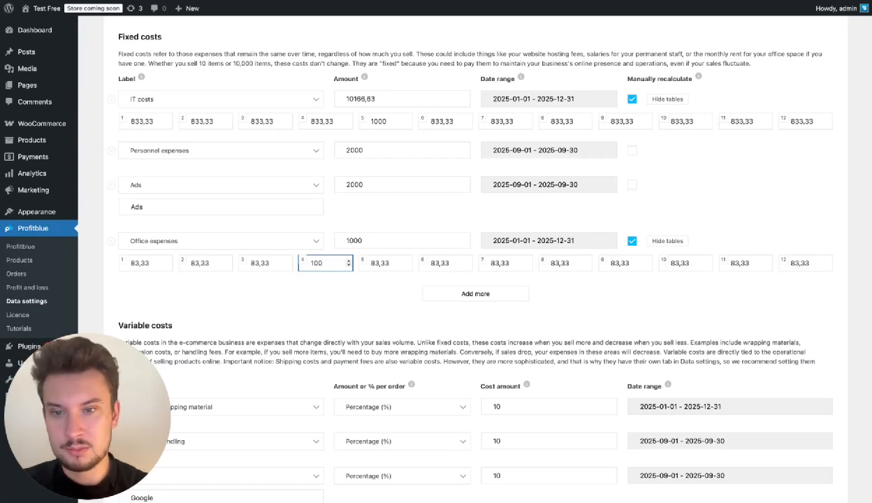
pyautogui.click(369, 213)
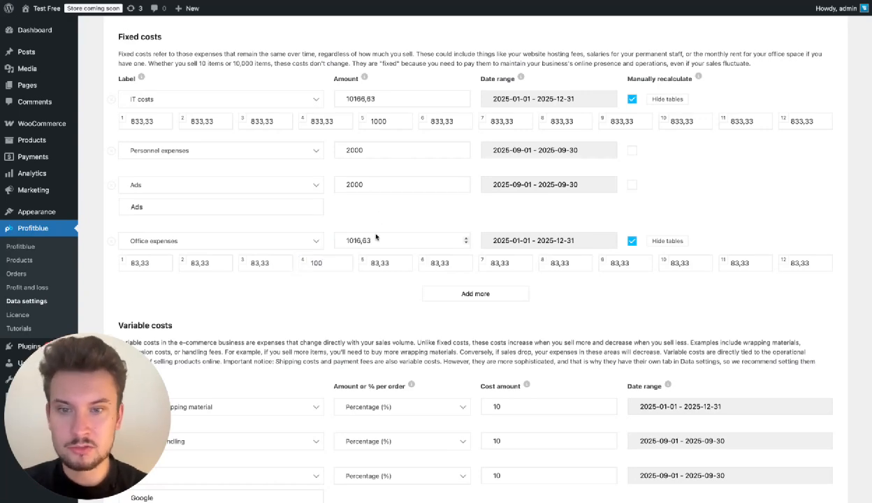
pyautogui.doubleClick(364, 241)
pyautogui.click(374, 217)
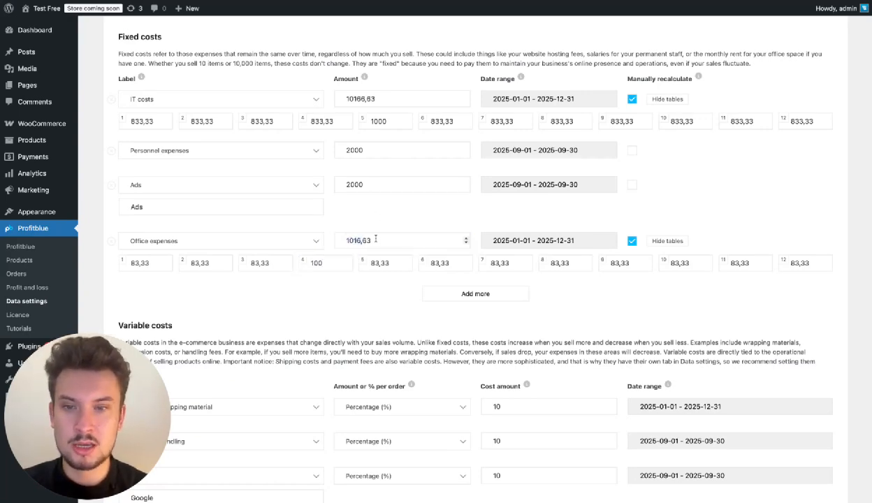
pyautogui.doubleClick(376, 238)
pyautogui.click(370, 211)
# Add a new variable cost row and label it Your own variable costs
pyautogui.scroll(-3, 370, 213)
pyautogui.scroll(4, 371, 234)
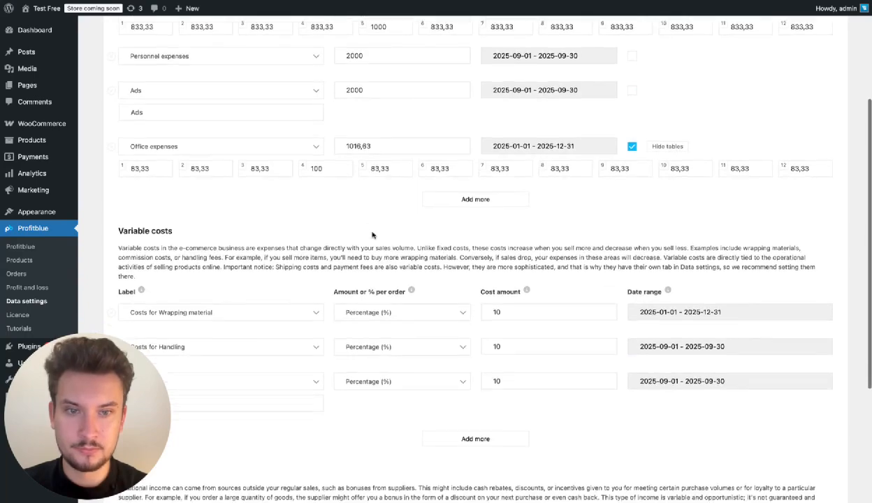
pyautogui.scroll(-6, 370, 234)
pyautogui.scroll(-2, 373, 234)
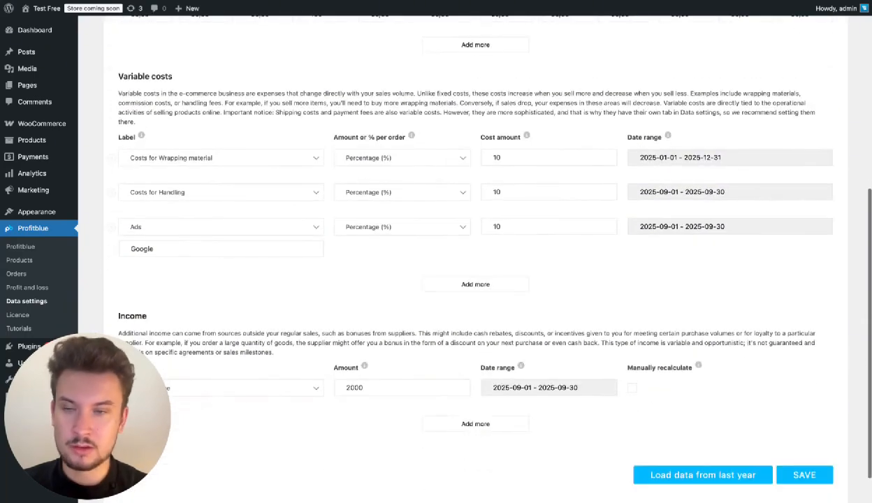
pyautogui.click(445, 288)
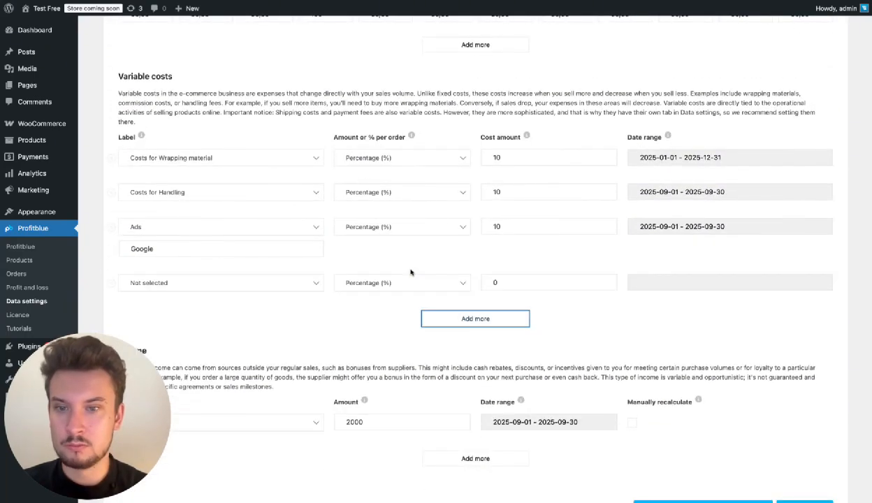
pyautogui.scroll(-1, 412, 244)
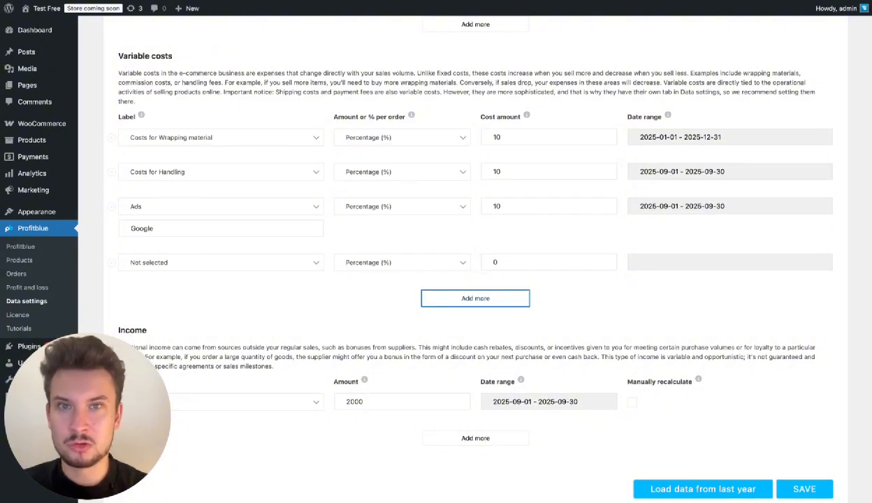
pyautogui.scroll(1, 482, 255)
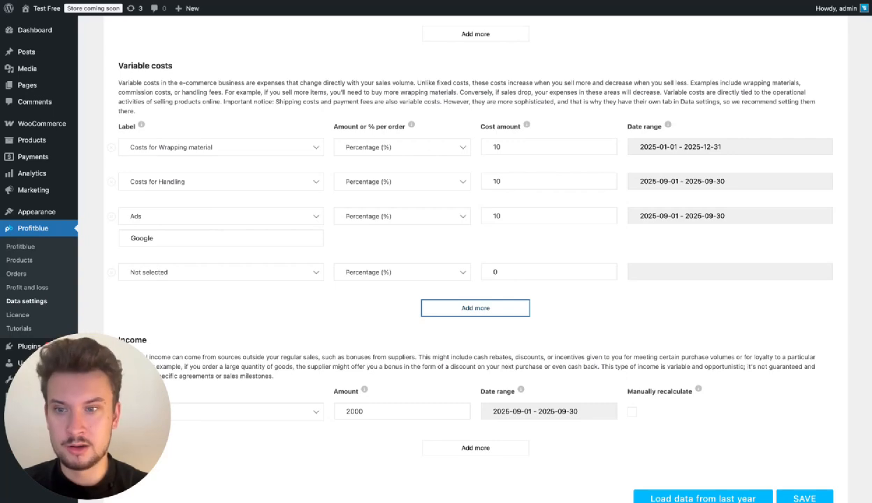
pyautogui.click(275, 272)
pyautogui.scroll(-1, 274, 286)
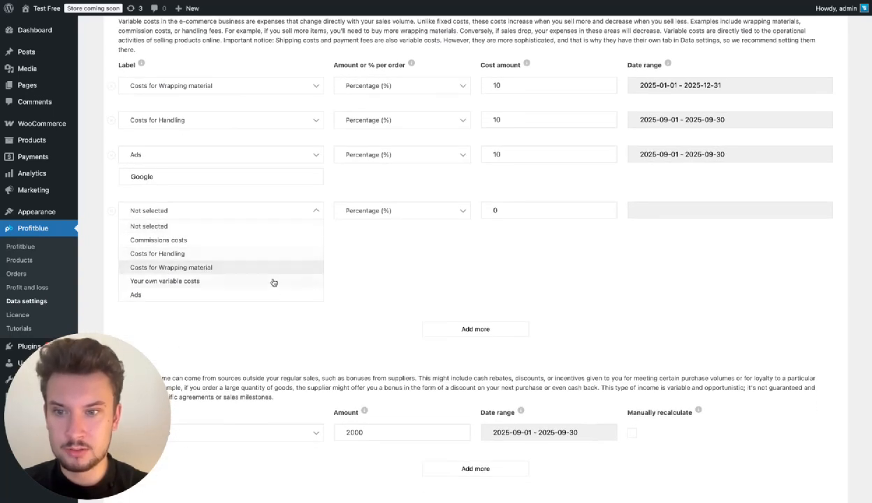
pyautogui.click(268, 280)
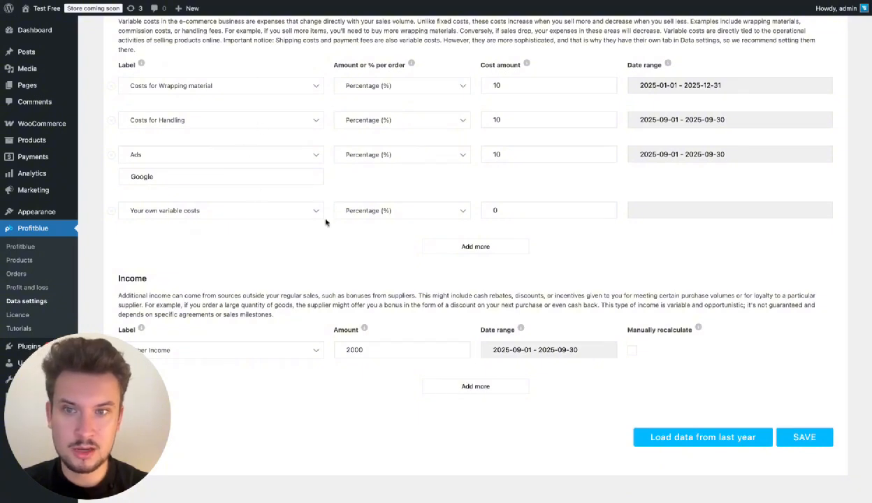
# Set the new variable cost to Percentage (%) with a cost amount of 2 and the date range This Year
pyautogui.click(455, 210)
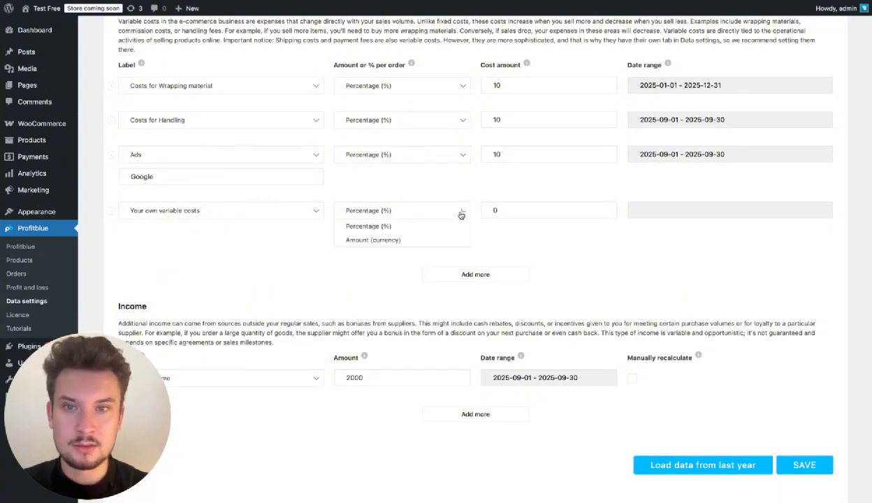
pyautogui.click(403, 227)
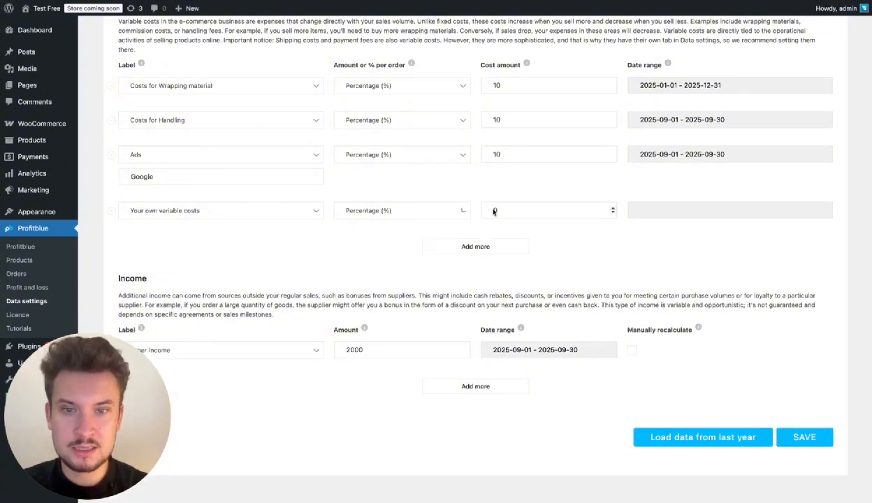
pyautogui.click(514, 210)
pyautogui.write('2')
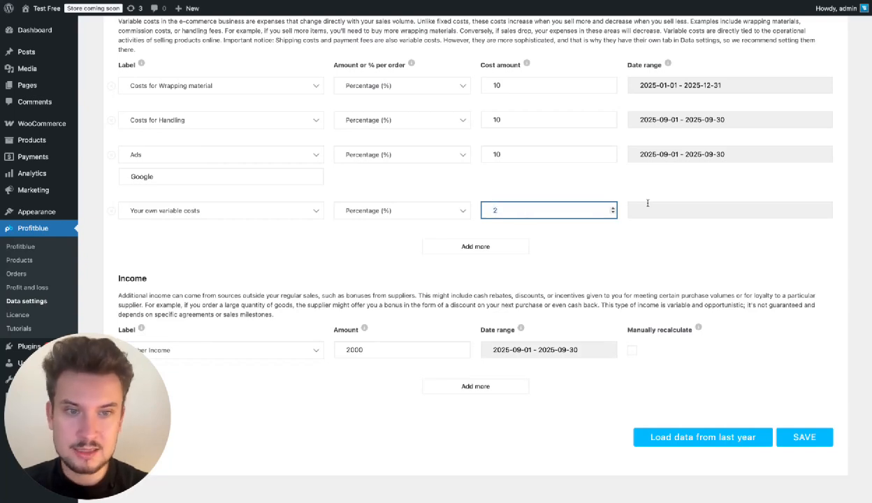
pyautogui.click(632, 207)
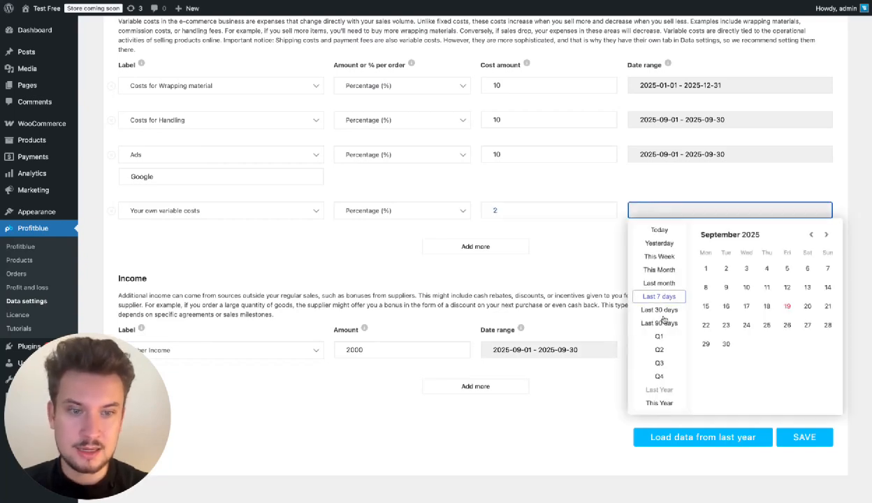
pyautogui.click(658, 403)
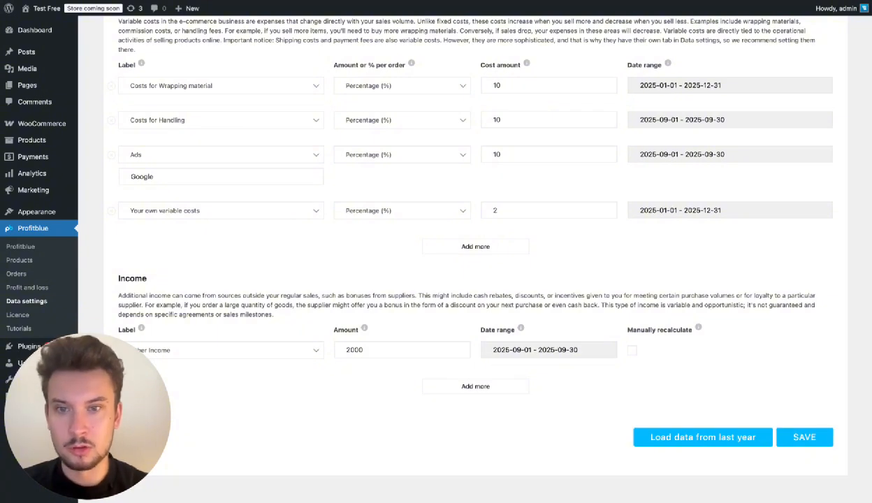
# Change the new variable cost's calculation type to Amount (currency)
pyautogui.click(453, 211)
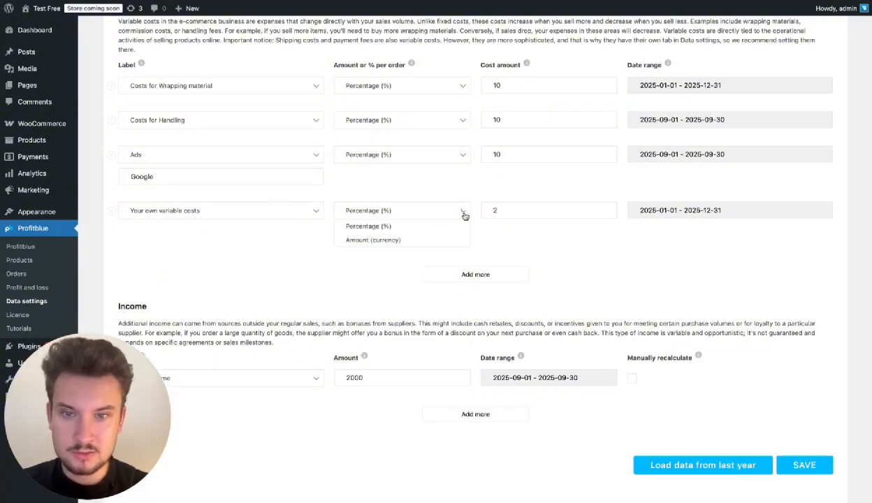
pyautogui.click(403, 240)
pyautogui.click(494, 210)
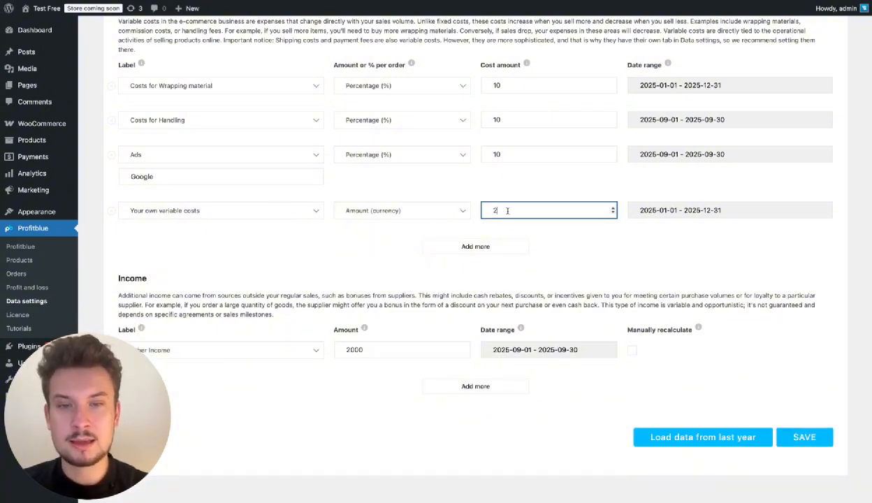
pyautogui.click(491, 190)
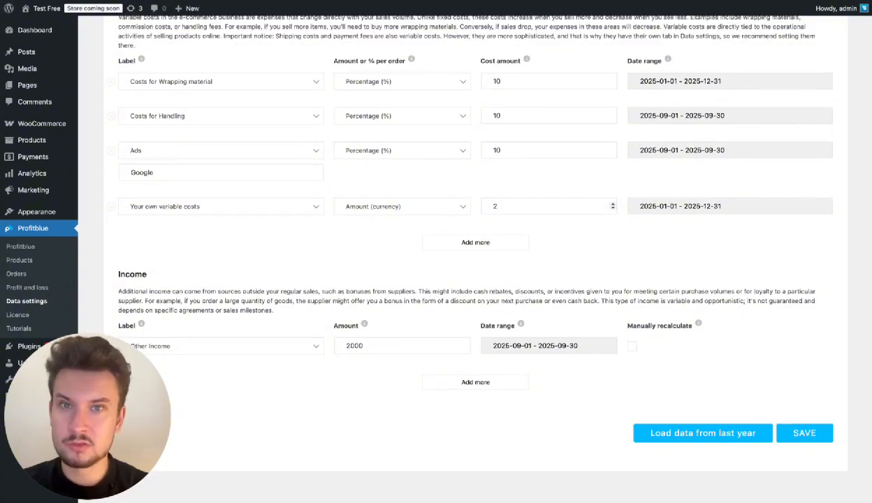
# Add a new additional income row labelled Your own income and name it Bonus
pyautogui.click(475, 381)
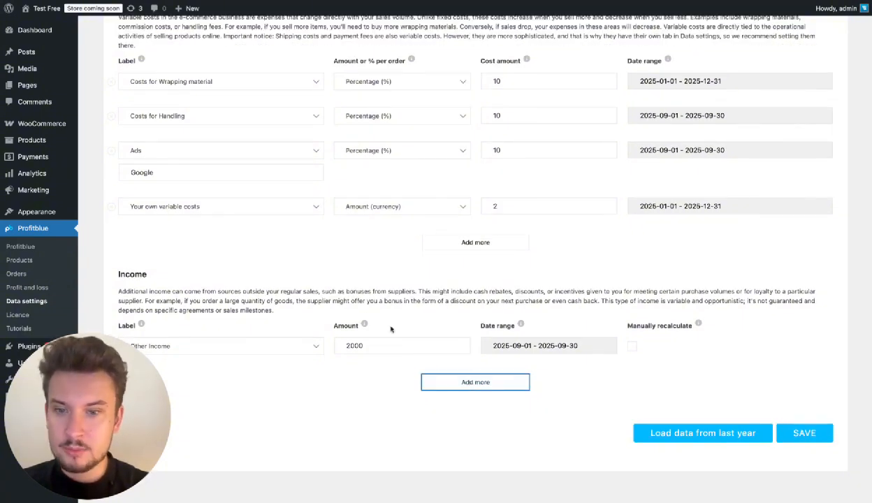
pyautogui.click(315, 345)
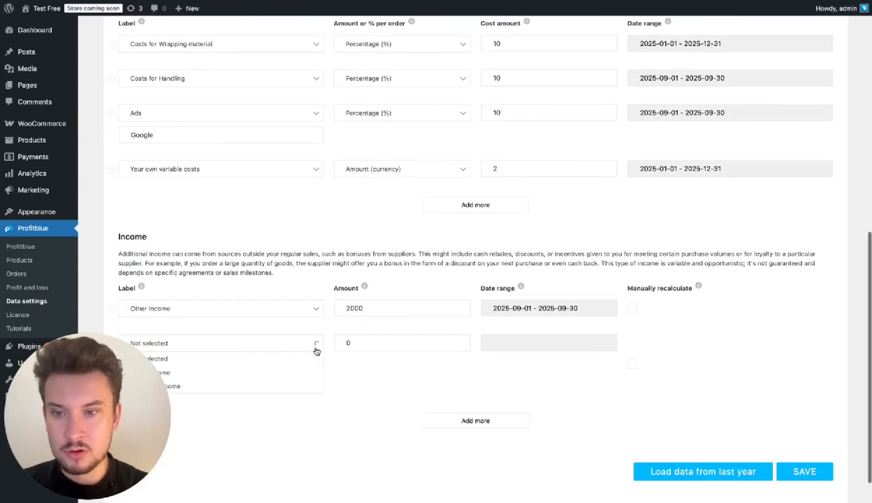
pyautogui.click(276, 388)
pyautogui.click(268, 364)
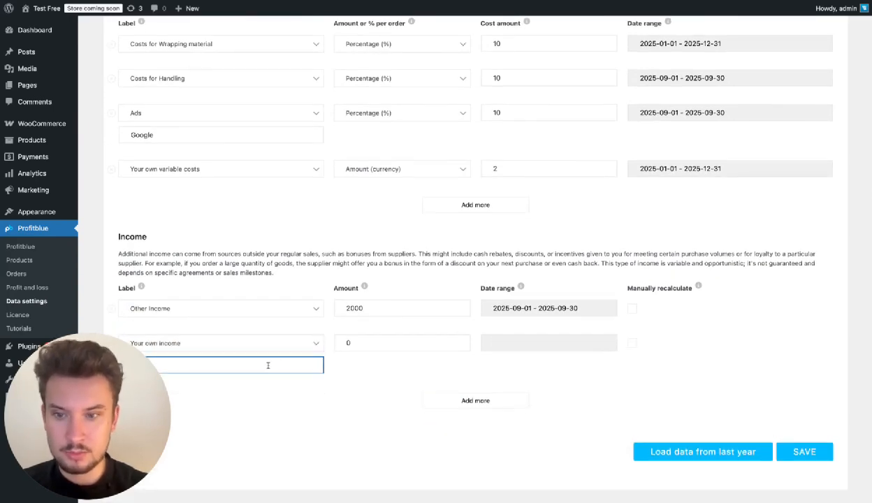
pyautogui.write('Bonus')
pyautogui.scroll(-1, 394, 344)
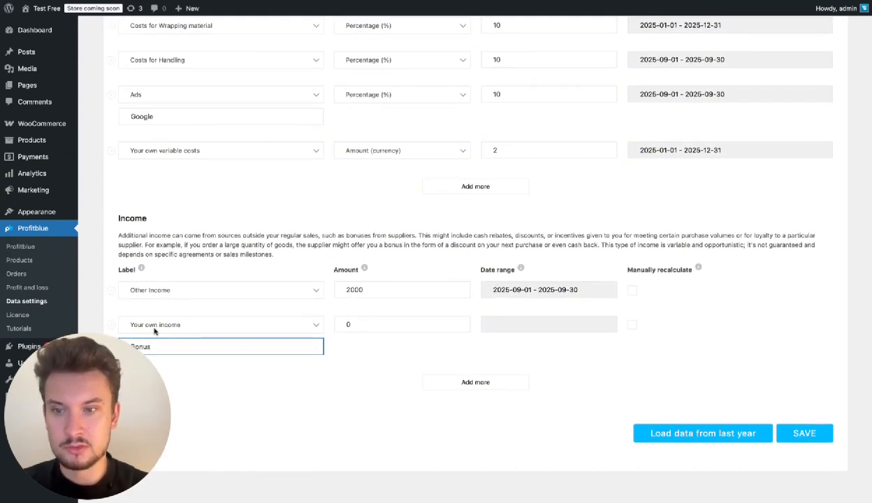
# Set the Bonus income to an amount of 100 with the date range This Year and save the settings
pyautogui.click(379, 326)
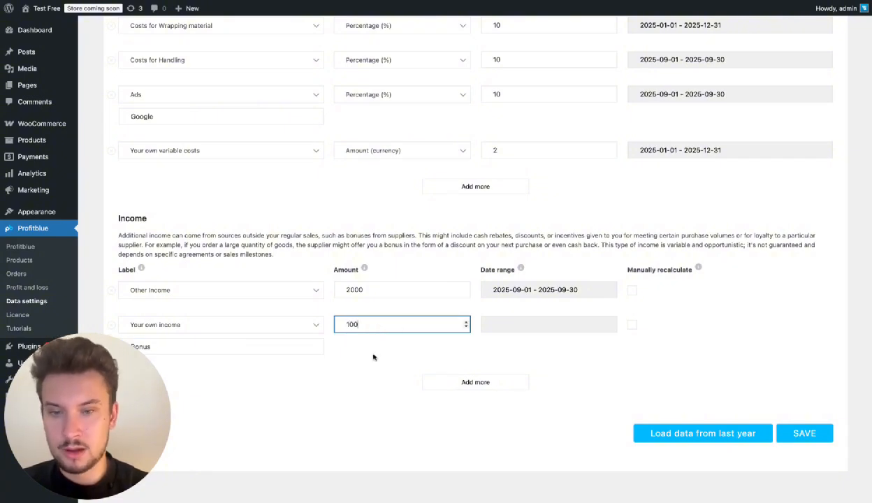
pyautogui.click(515, 322)
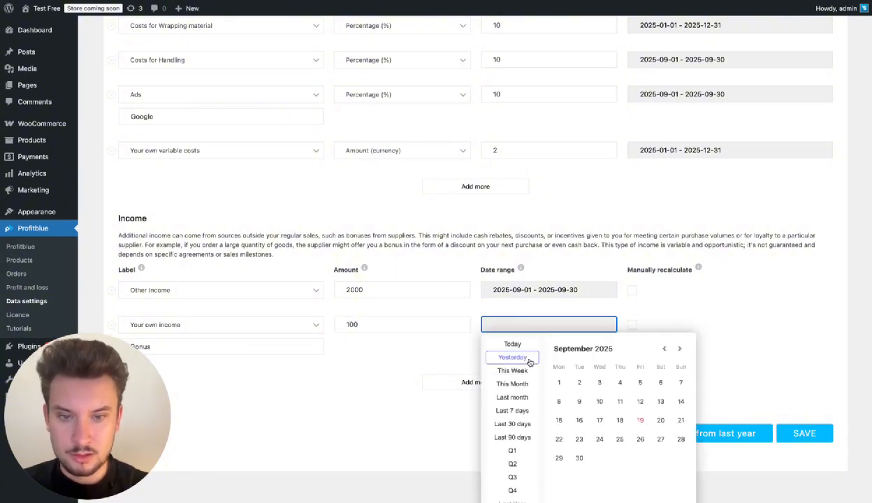
pyautogui.scroll(-1, 521, 384)
pyautogui.click(517, 490)
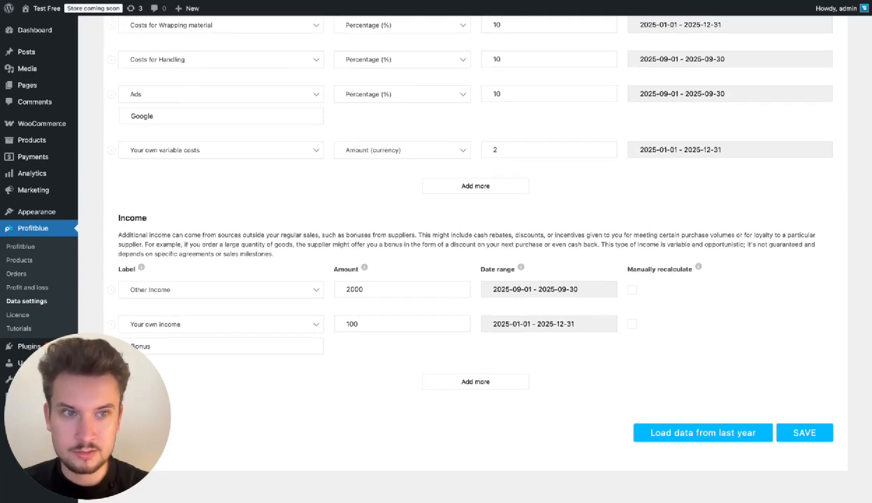
pyautogui.click(813, 434)
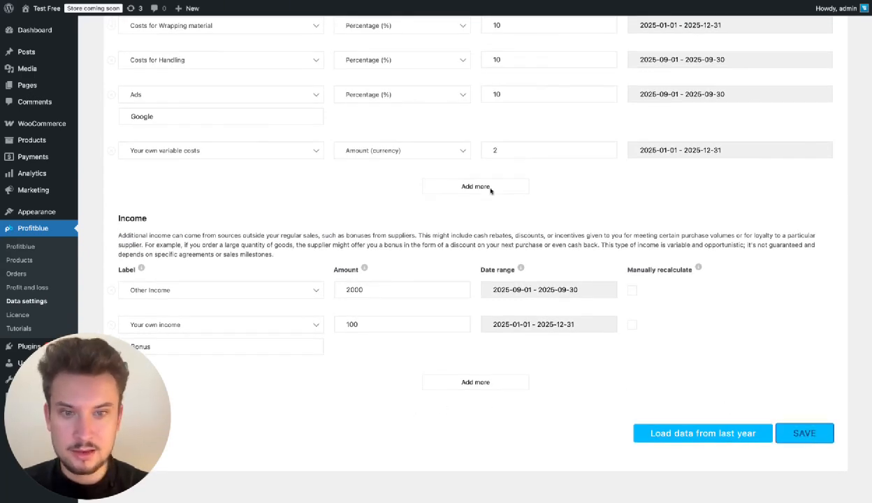
# Open the Profit and loss report and examine the monthly rows for fixed costs, variable costs and income
pyautogui.hscroll(10, 569, 300)
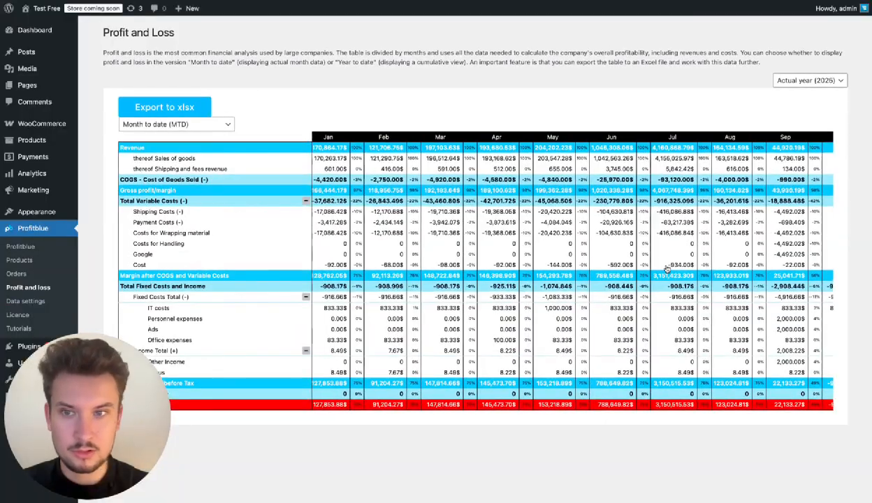
pyautogui.hscroll(-8, 666, 270)
pyautogui.hscroll(-2, 666, 270)
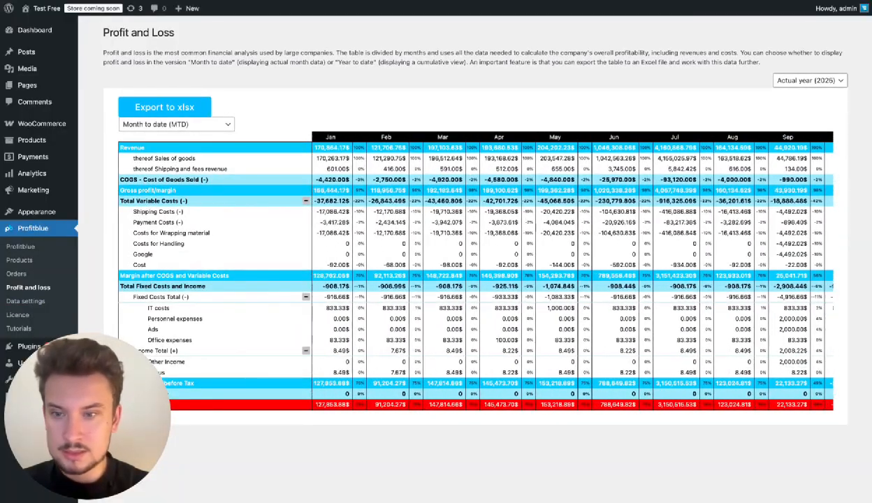
pyautogui.scroll(-2, 279, 265)
pyautogui.scroll(2, 276, 263)
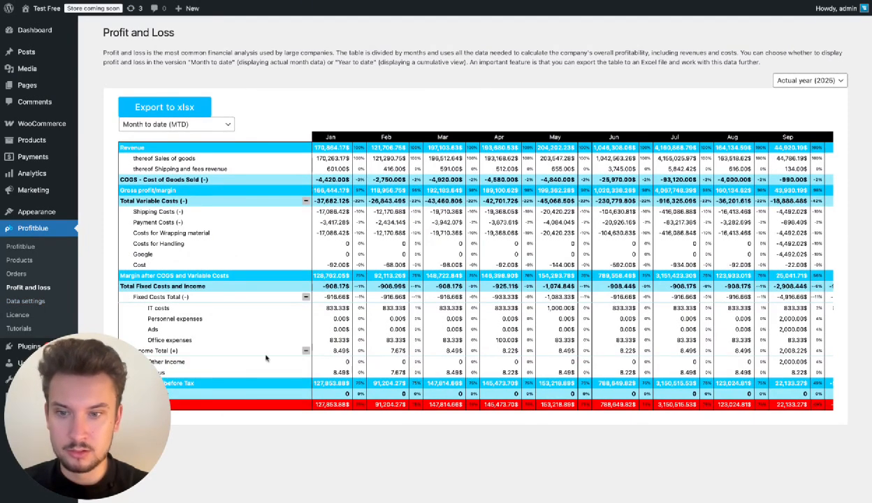
pyautogui.scroll(-1, 241, 366)
pyautogui.scroll(1, 304, 340)
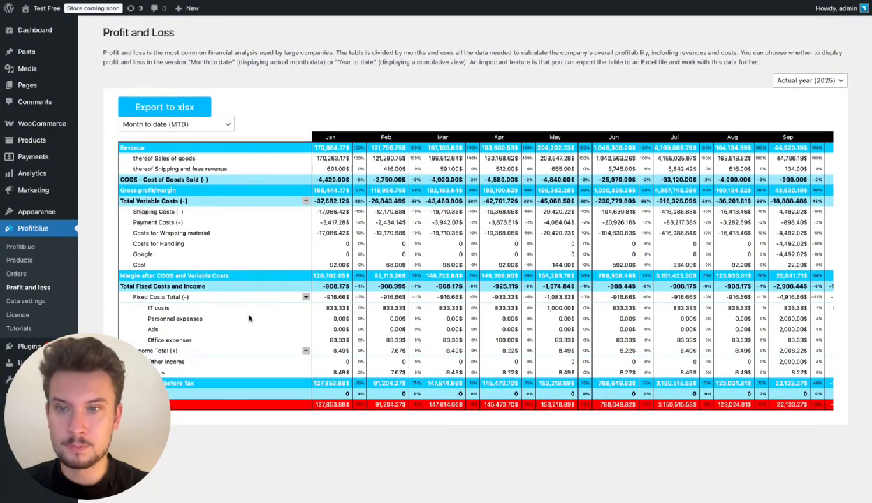
# Open the Costs Of Goods Sold (COGS) data settings and review the product names and selling prices
pyautogui.click(34, 300)
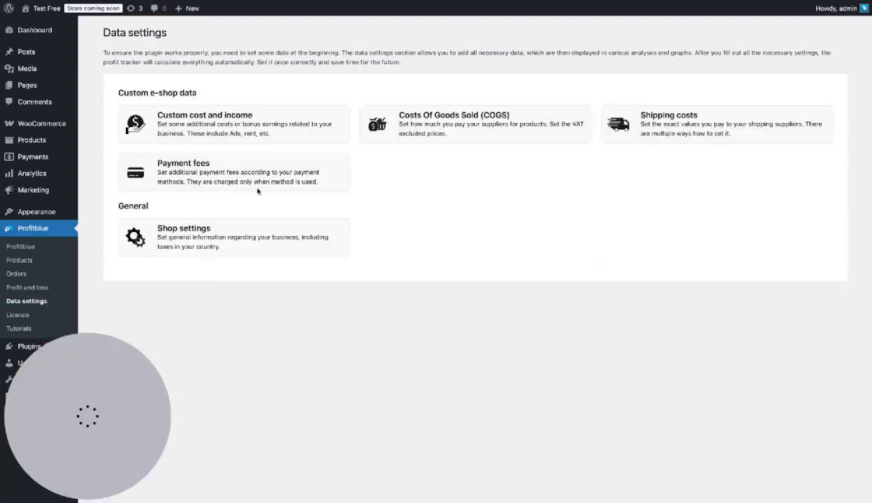
pyautogui.click(459, 124)
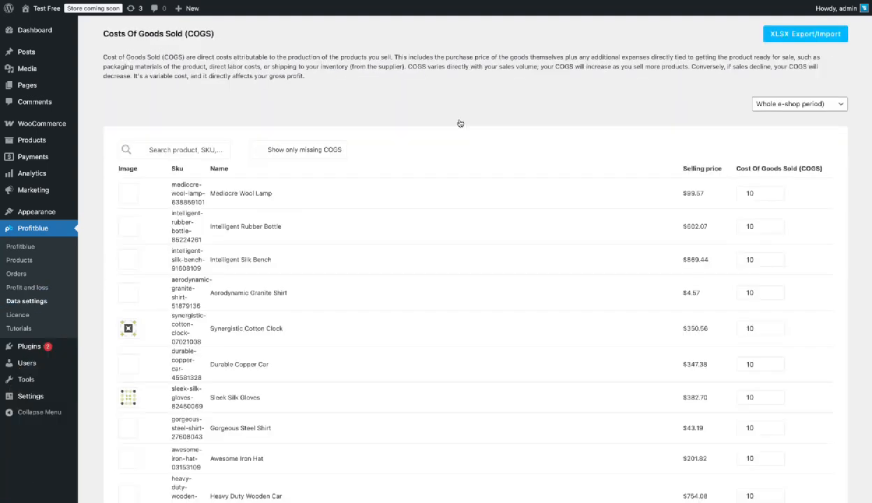
pyautogui.scroll(-2, 459, 123)
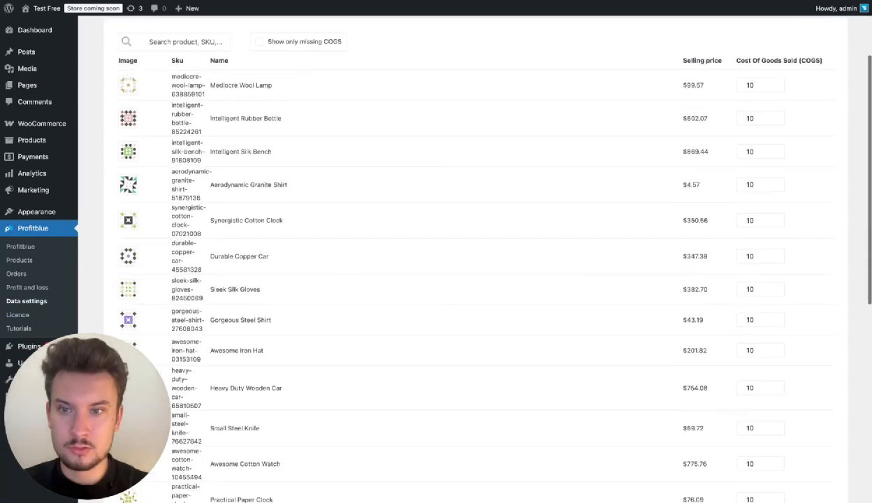
pyautogui.scroll(2, 459, 123)
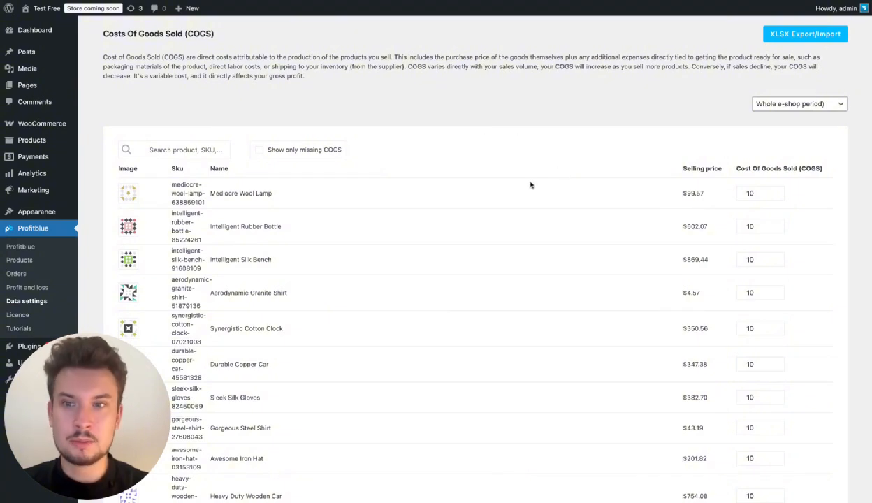
pyautogui.moveTo(209, 197); pyautogui.dragTo(269, 193)
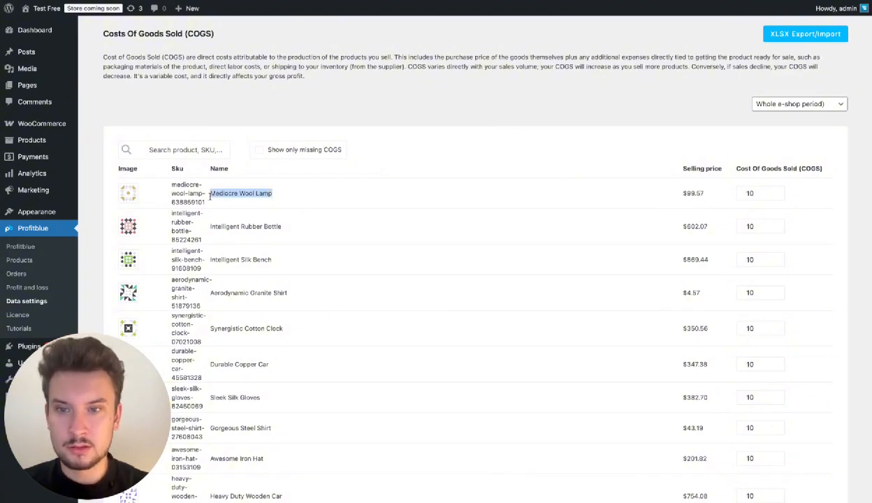
pyautogui.click(321, 184)
pyautogui.moveTo(709, 194); pyautogui.dragTo(670, 192)
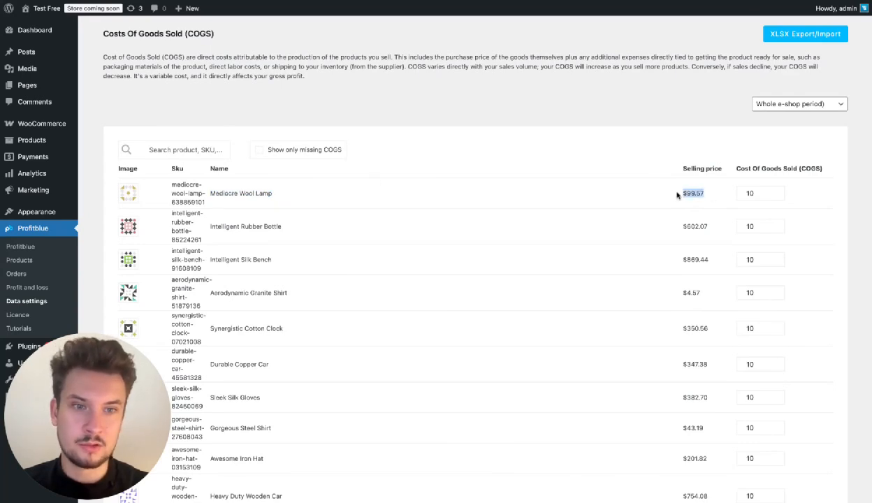
# Set the cost of goods sold for the Mediocre Wool Lamp to 50
pyautogui.doubleClick(762, 196)
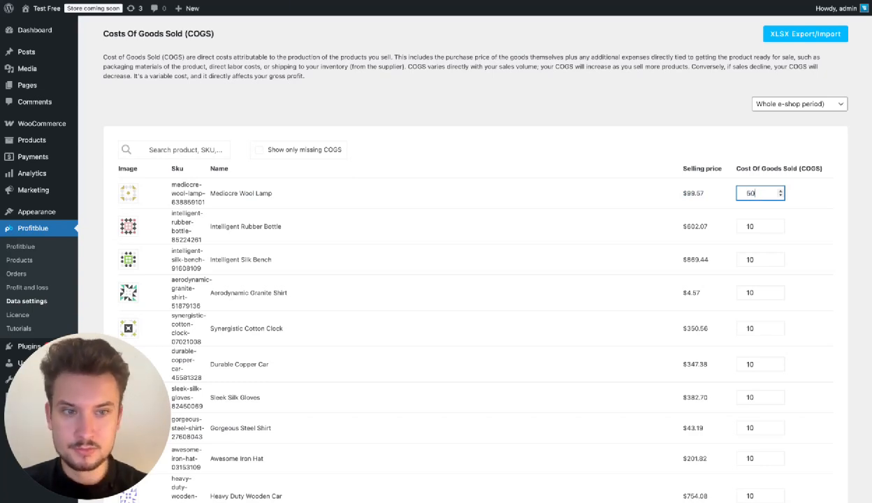
pyautogui.scroll(-3, 758, 134)
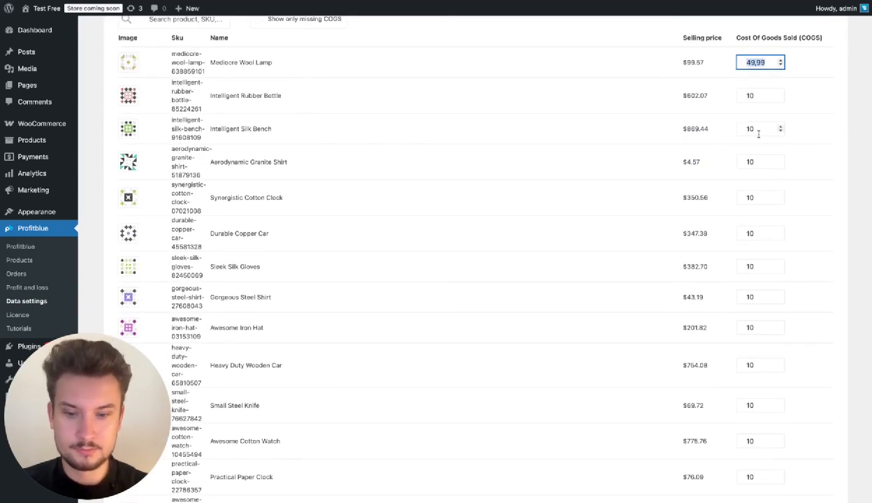
pyautogui.press('Tab')
pyautogui.scroll(3, 769, 154)
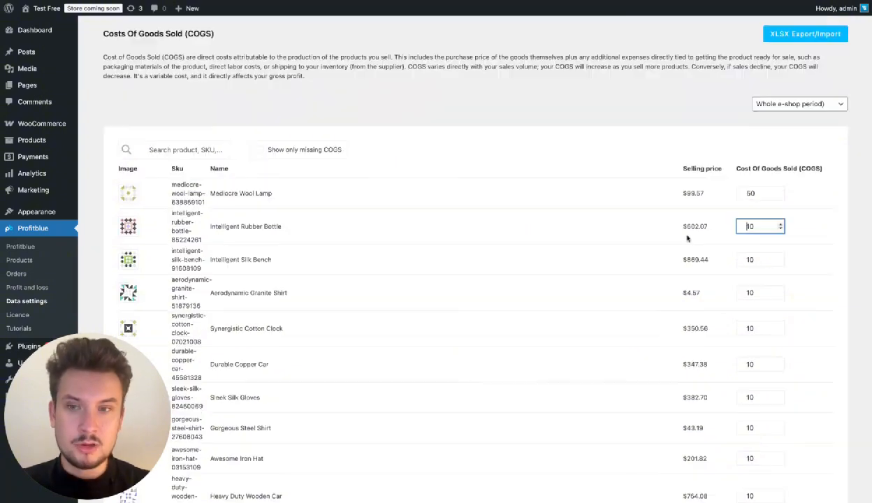
pyautogui.click(578, 253)
# Look through the first page of product costs and save the updated COGS data
pyautogui.scroll(-1, 578, 254)
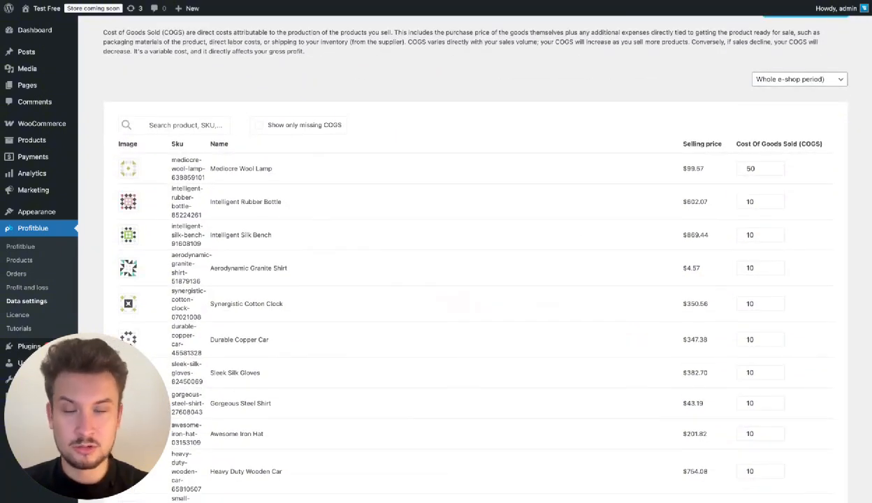
pyautogui.scroll(-10, 474, 252)
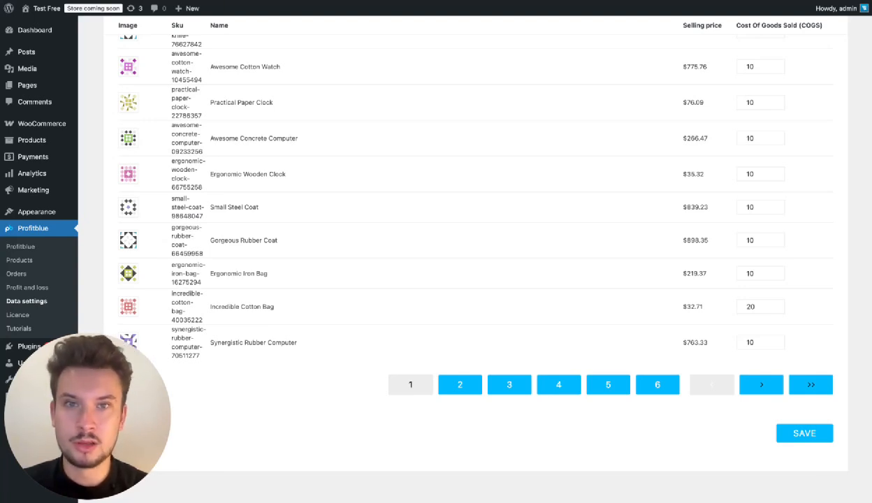
pyautogui.scroll(1, 586, 246)
pyautogui.scroll(-3, 586, 246)
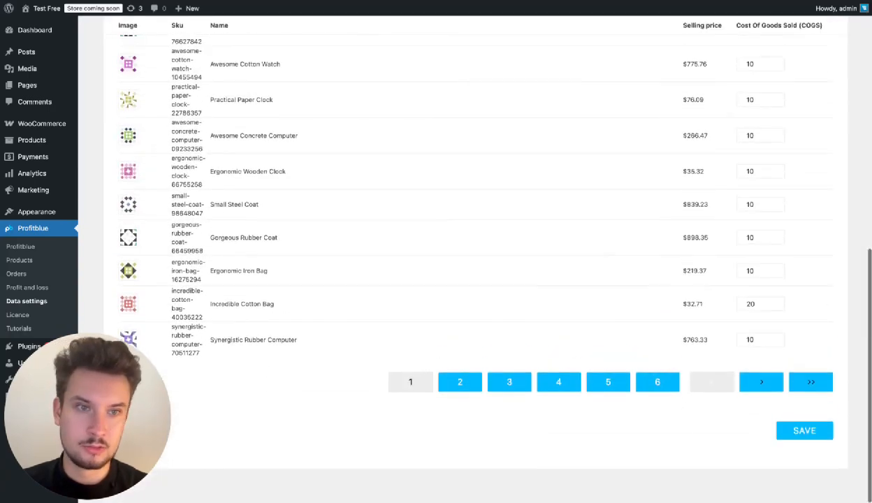
pyautogui.scroll(10, 586, 246)
pyautogui.scroll(-1, 586, 246)
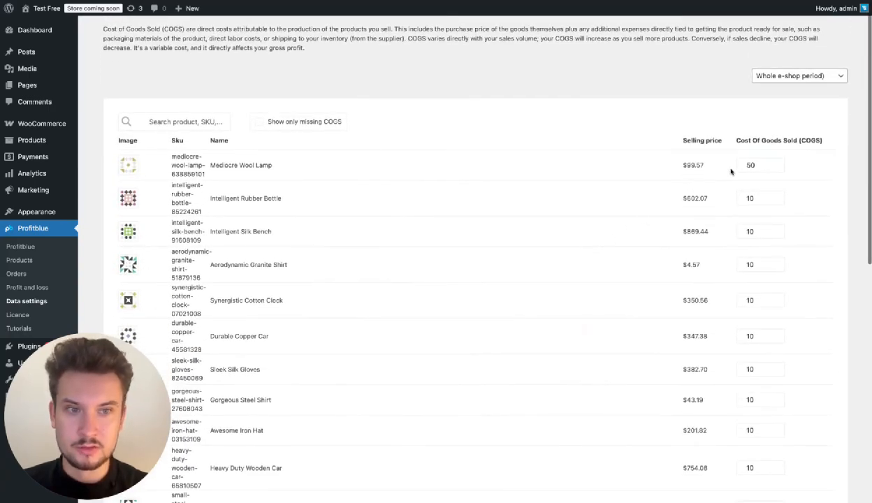
pyautogui.scroll(-10, 601, 214)
pyautogui.click(798, 431)
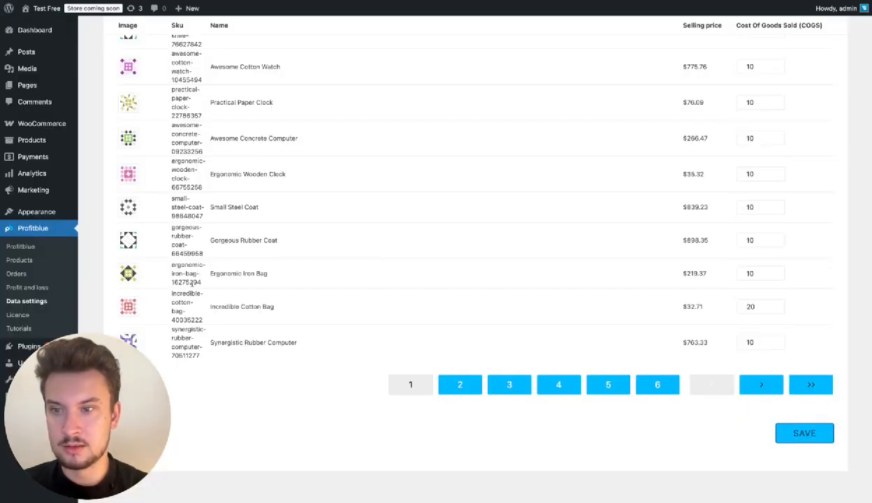
# Recheck the product costs on the COGS page and open the Shipping costs data settings
pyautogui.click(49, 301)
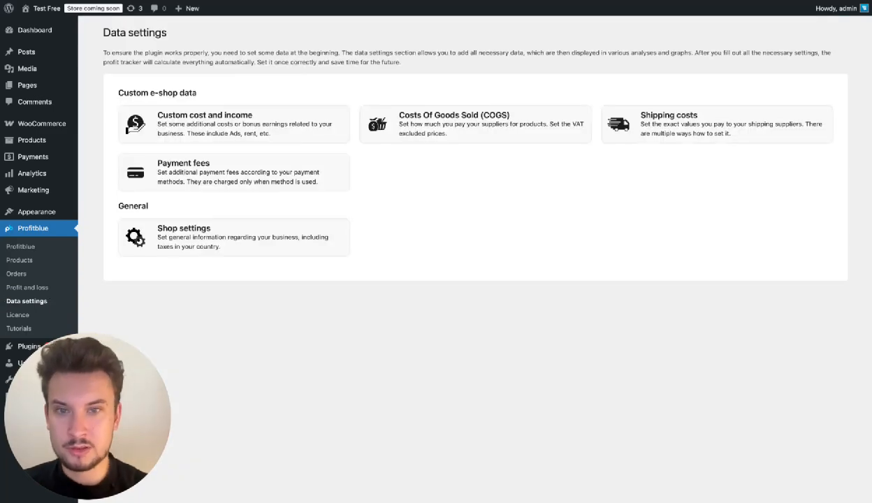
pyautogui.click(515, 135)
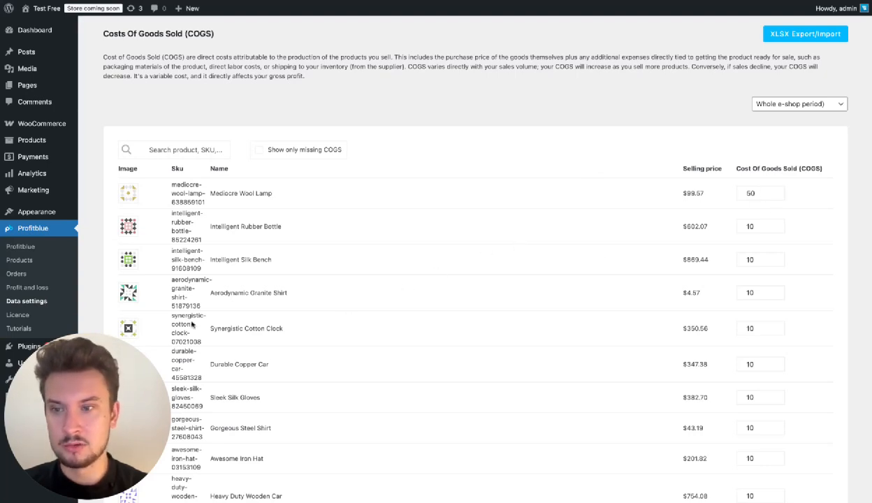
pyautogui.click(47, 300)
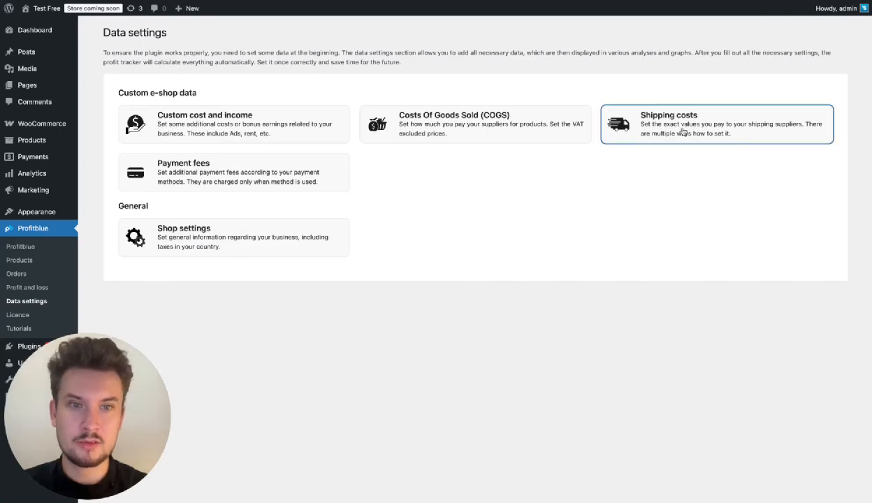
pyautogui.click(663, 127)
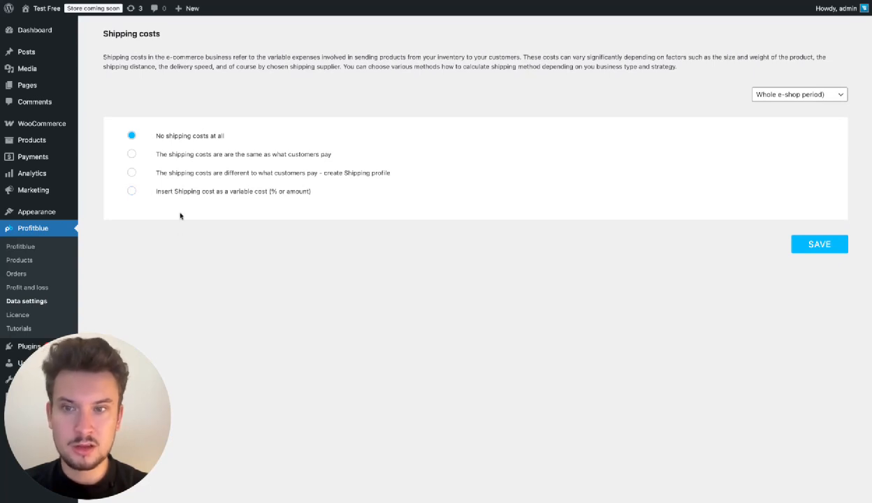
# Save the shipping costs as No shipping costs at all for the whole e-shop period and open the Profit and loss report
pyautogui.moveTo(155, 136); pyautogui.dragTo(263, 138)
pyautogui.click(234, 143)
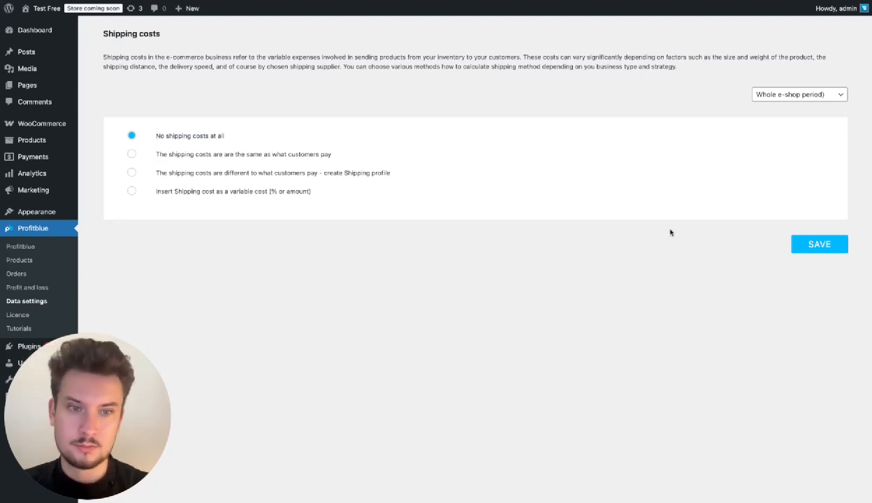
pyautogui.click(804, 244)
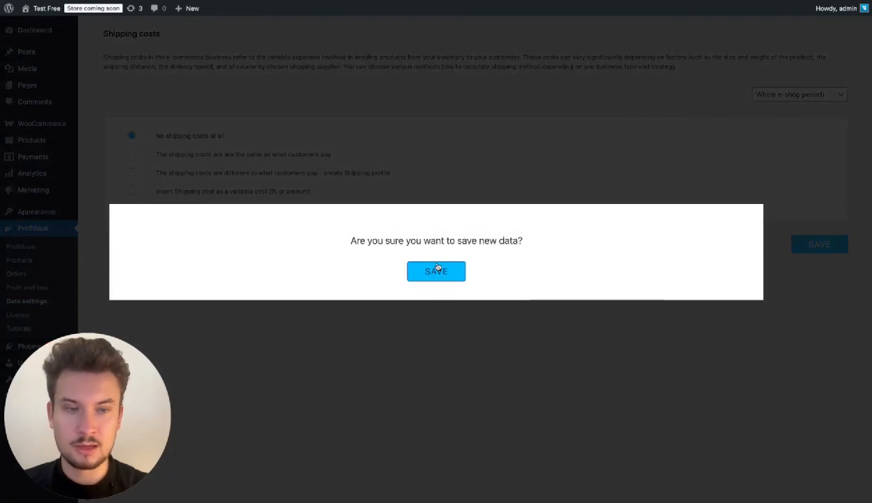
pyautogui.click(436, 269)
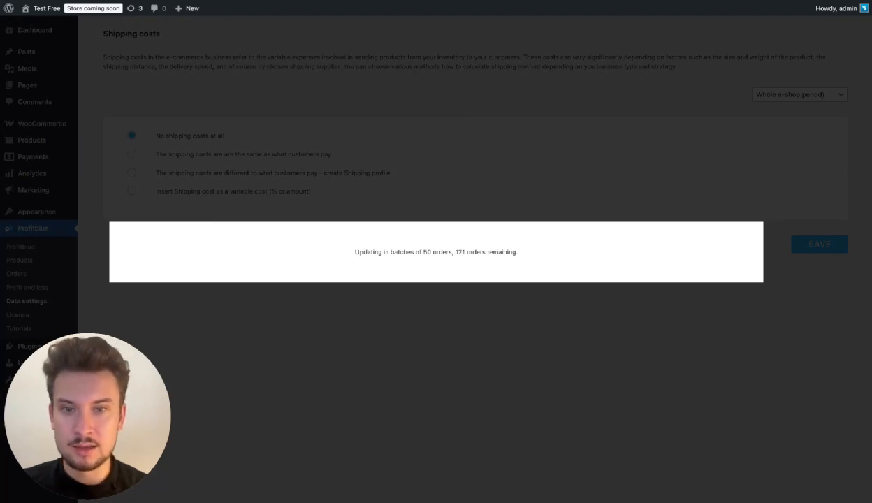
pyautogui.click(470, 333)
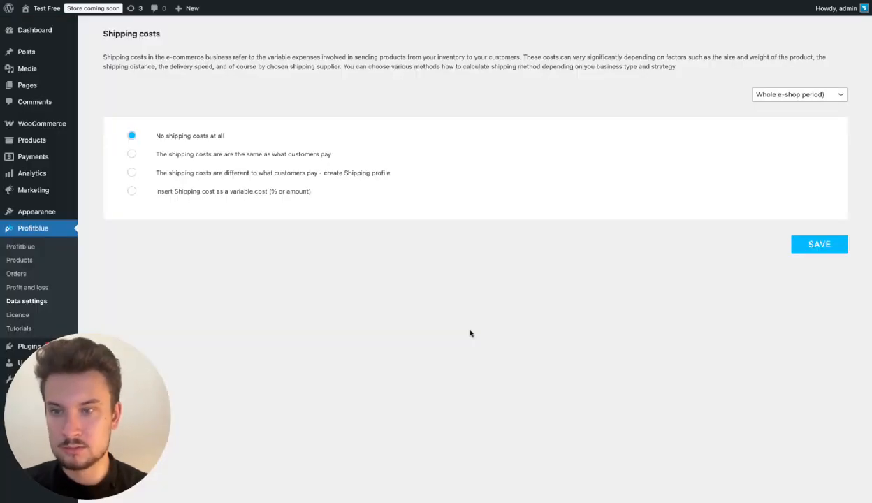
pyautogui.click(46, 286)
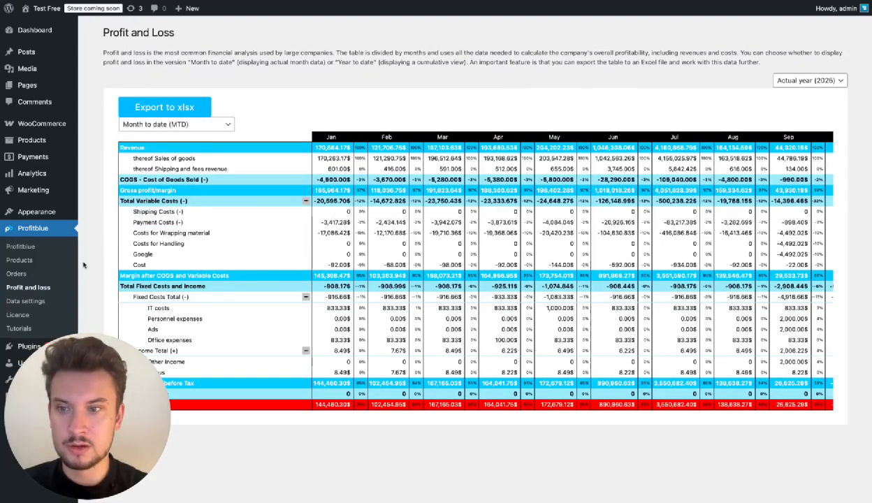
# Save the shipping costs as the same as what customers pay for the whole e-shop period and check the Profit and loss report
pyautogui.click(26, 300)
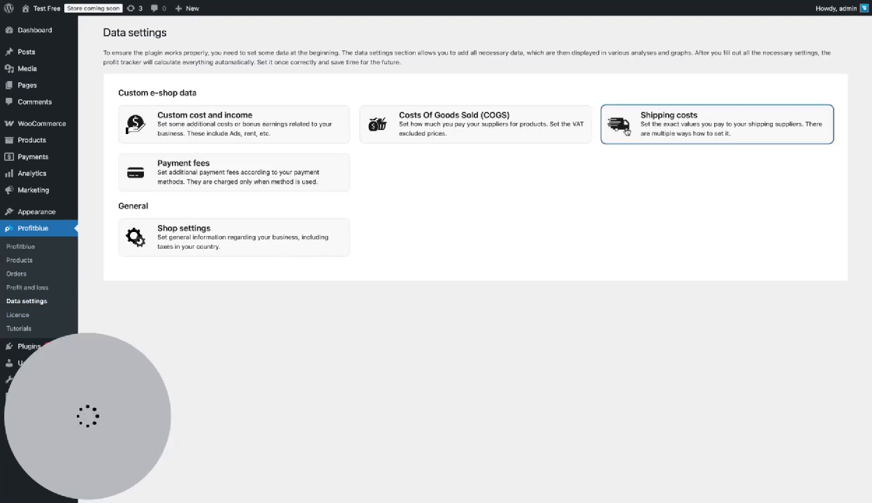
pyautogui.click(627, 132)
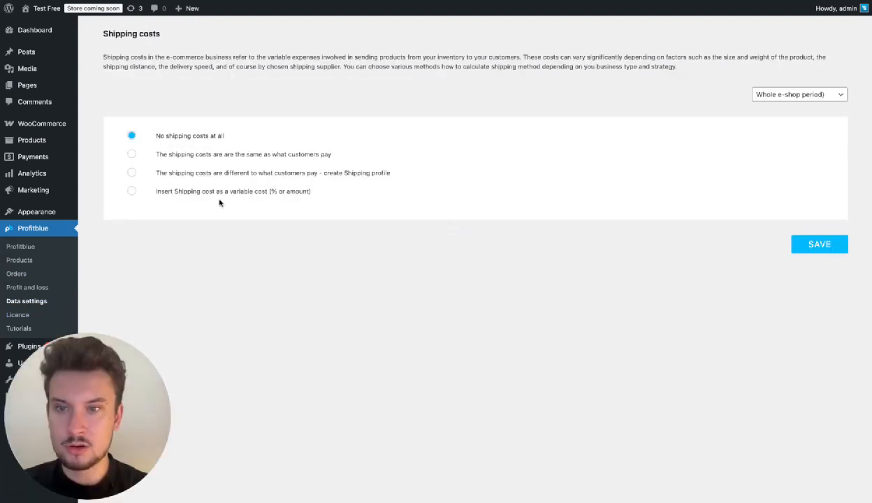
pyautogui.click(131, 154)
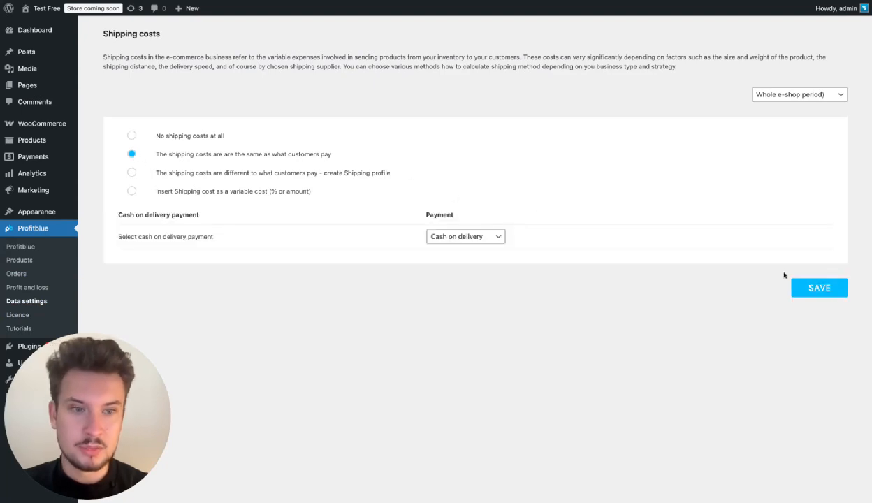
pyautogui.click(803, 287)
pyautogui.click(429, 276)
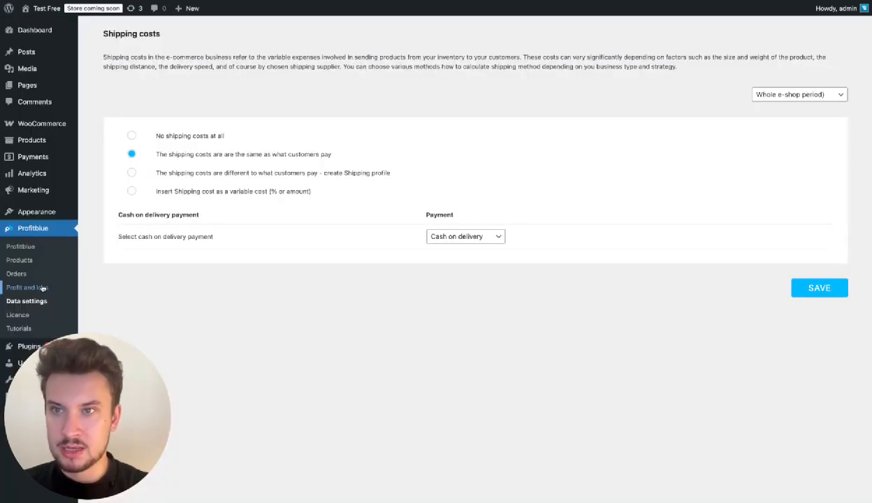
pyautogui.click(28, 287)
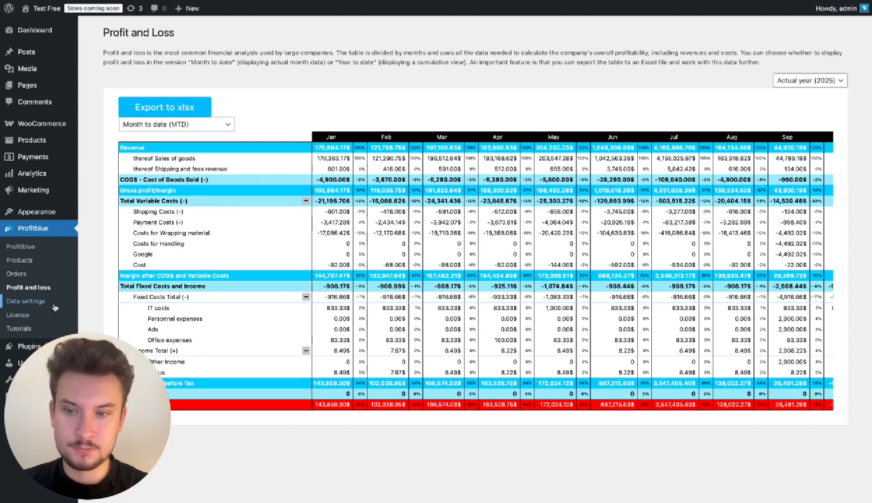
# Switch the shipping costs to a shipping profile different from what customers pay, set the US flat rate's actual shipping price to 70 and save
pyautogui.click(28, 301)
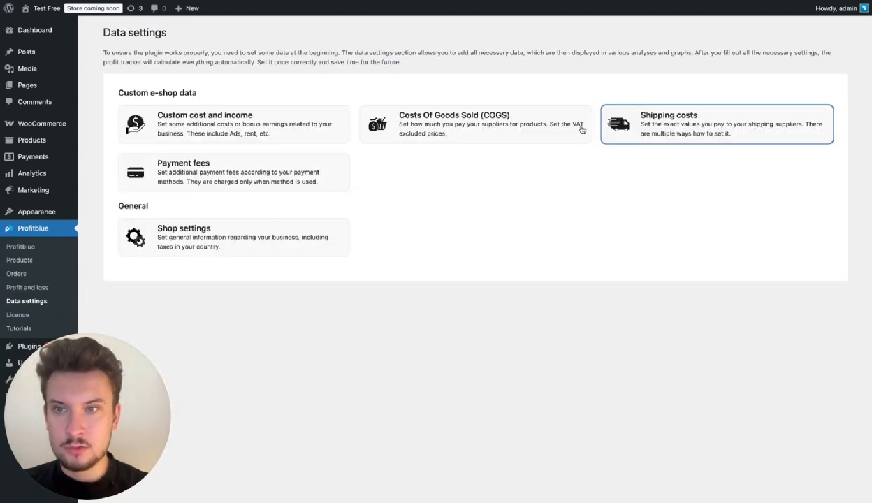
pyautogui.click(602, 120)
pyautogui.click(132, 173)
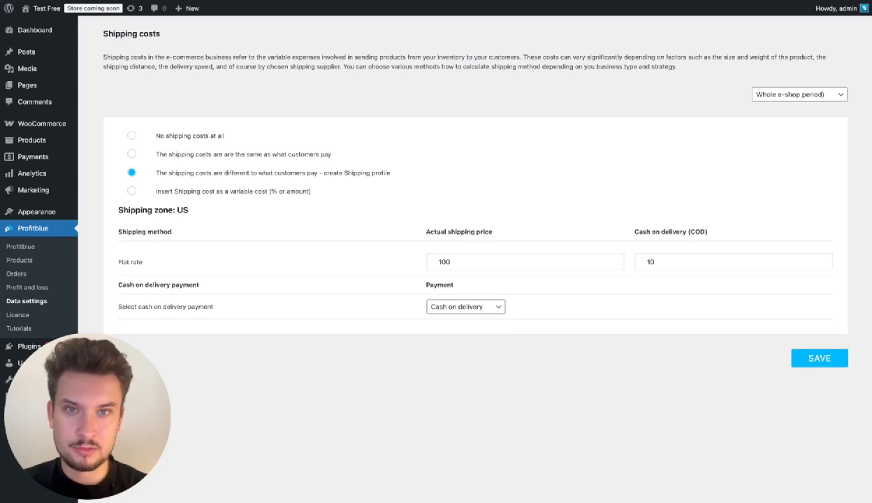
pyautogui.doubleClick(456, 261)
pyautogui.write('70')
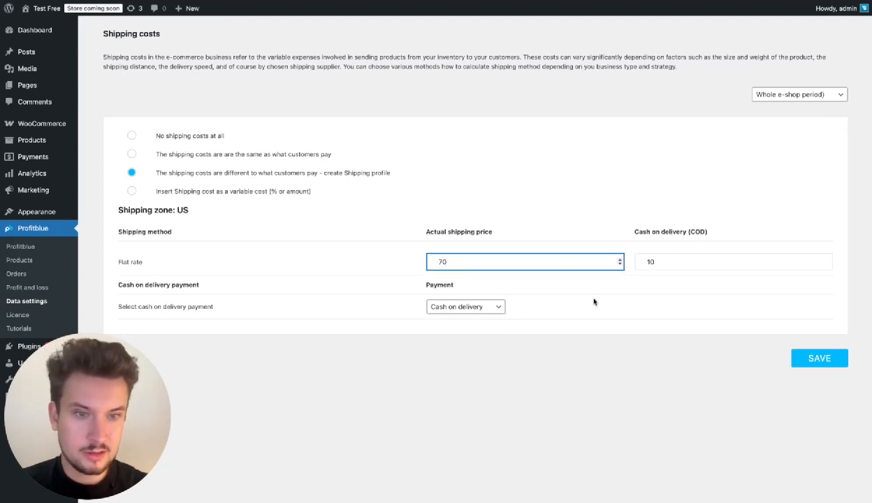
pyautogui.click(796, 362)
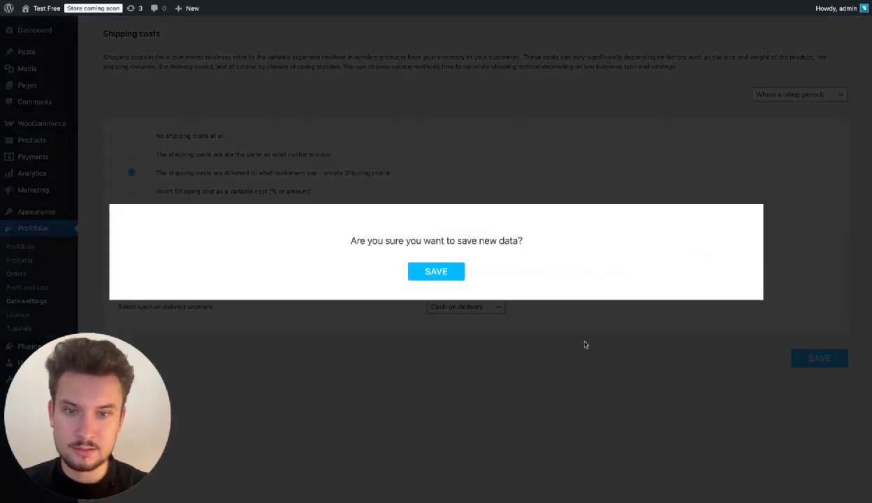
pyautogui.click(450, 267)
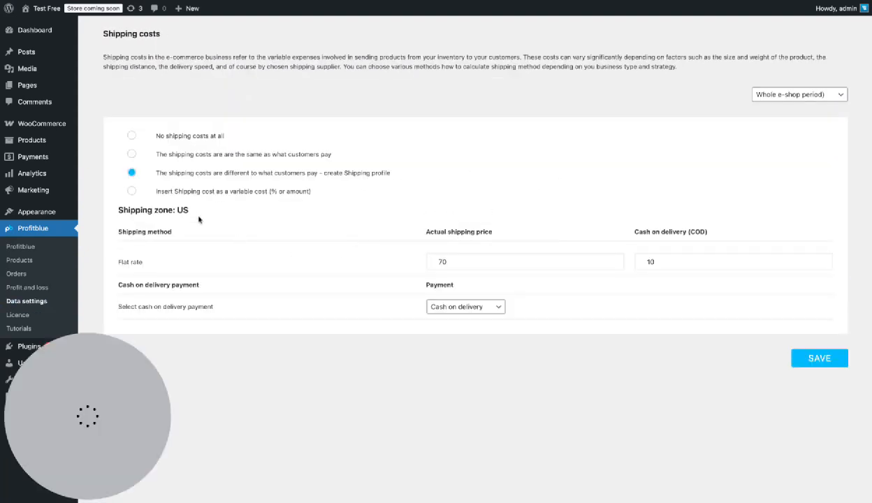
# Save the shipping costs as a variable cost of 10 percent per order and open the Profit and loss report
pyautogui.click(132, 190)
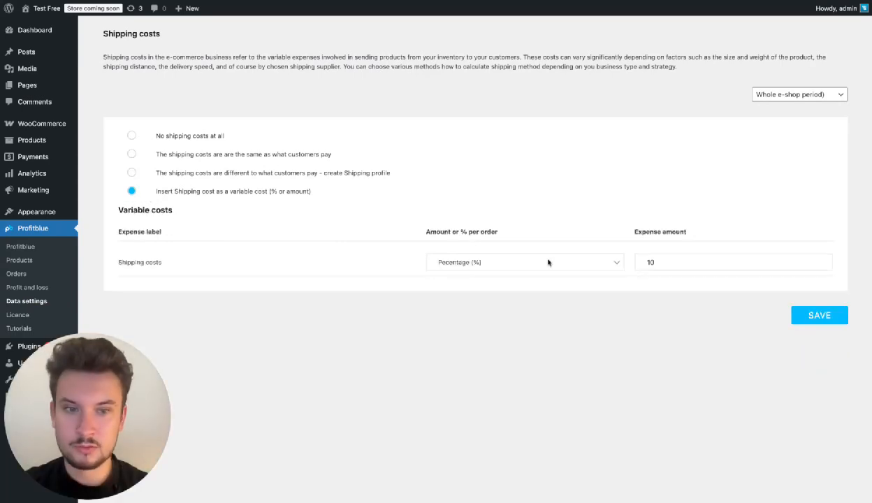
pyautogui.click(799, 313)
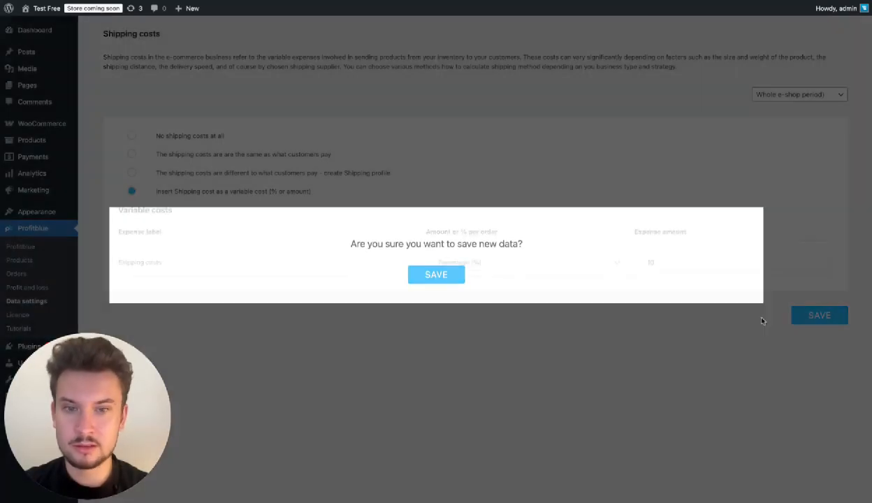
pyautogui.click(437, 270)
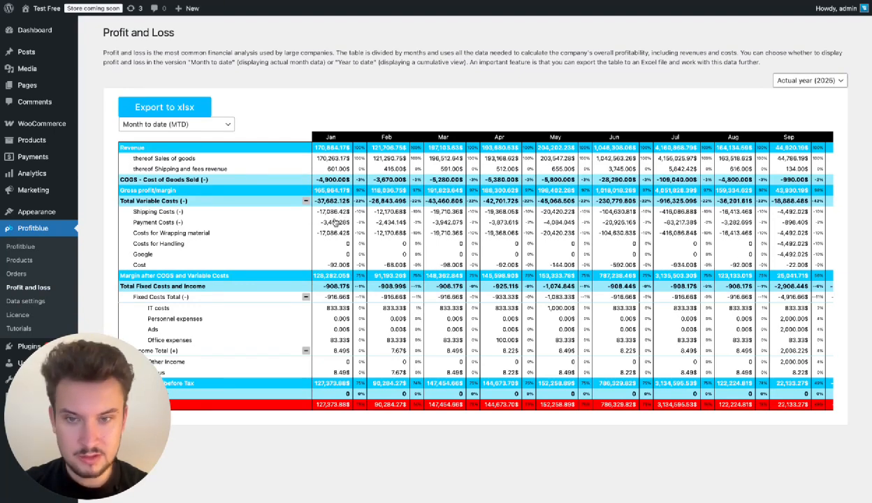
# Open the Payment fees data settings and set the fee's percentage of transaction to 1
pyautogui.click(27, 301)
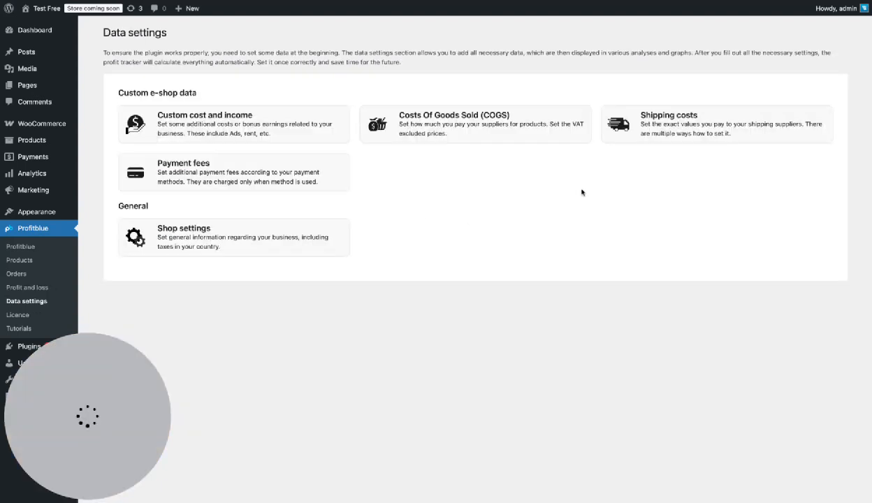
pyautogui.click(274, 176)
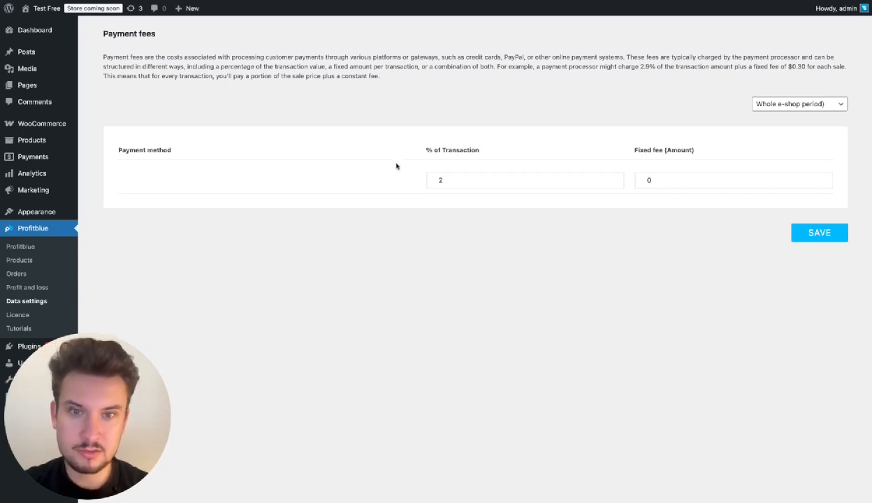
pyautogui.tripleClick(417, 147)
pyautogui.click(508, 143)
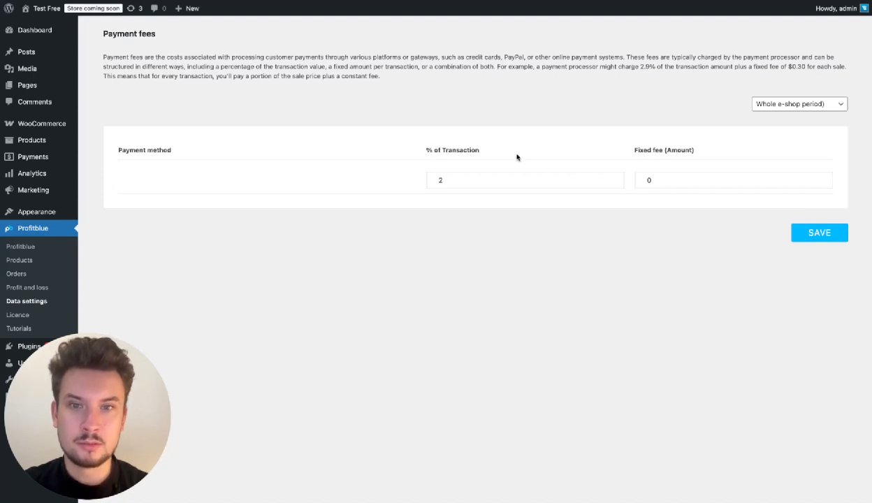
pyautogui.click(459, 179)
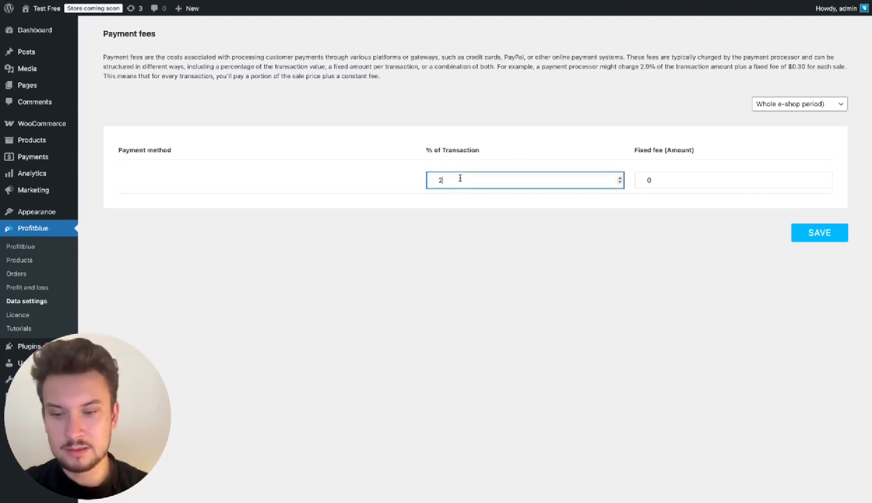
pyautogui.press('BackSpace')
pyautogui.write('1')
pyautogui.click(451, 241)
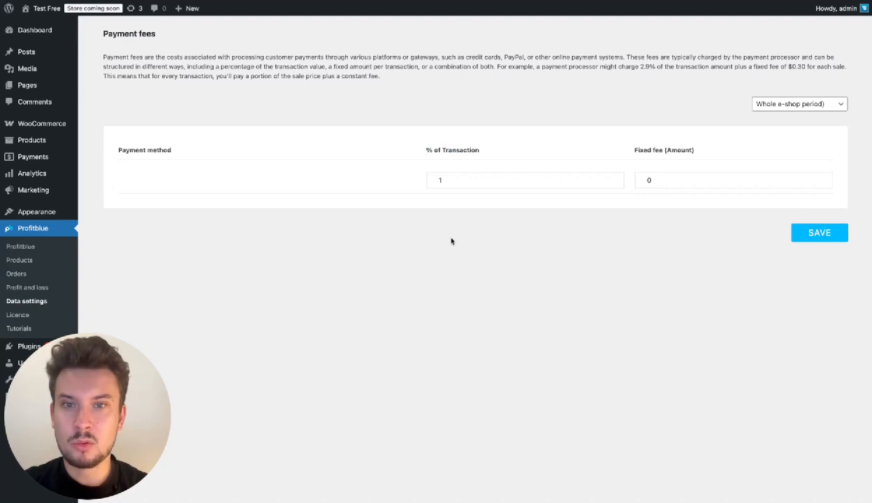
# Keep the fixed payment fee at 0, save the payment fees and open the Profit and loss report
pyautogui.click(635, 179)
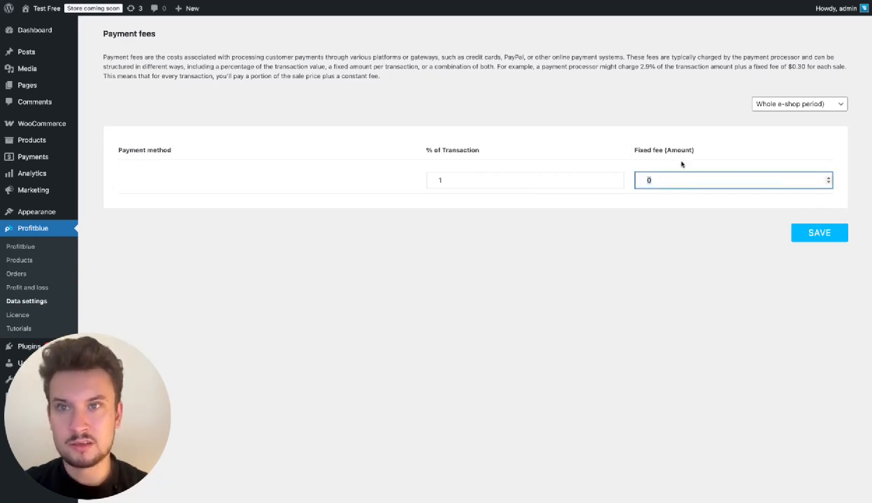
pyautogui.click(797, 233)
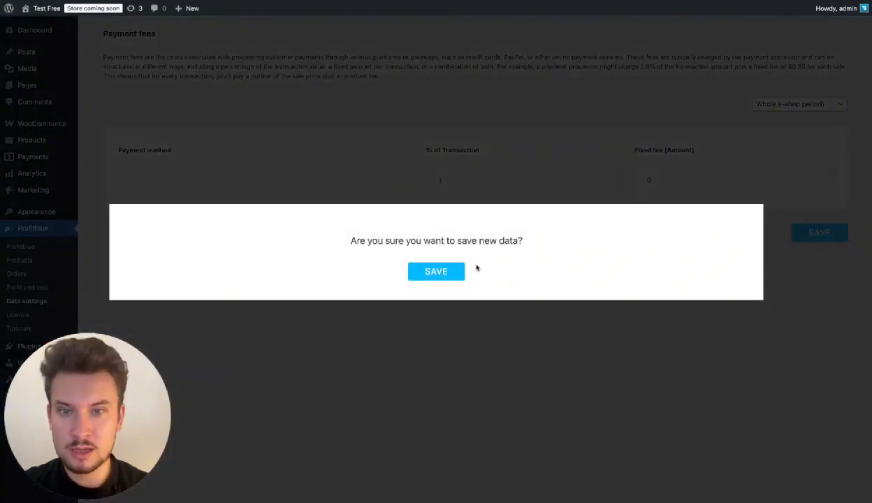
pyautogui.click(446, 271)
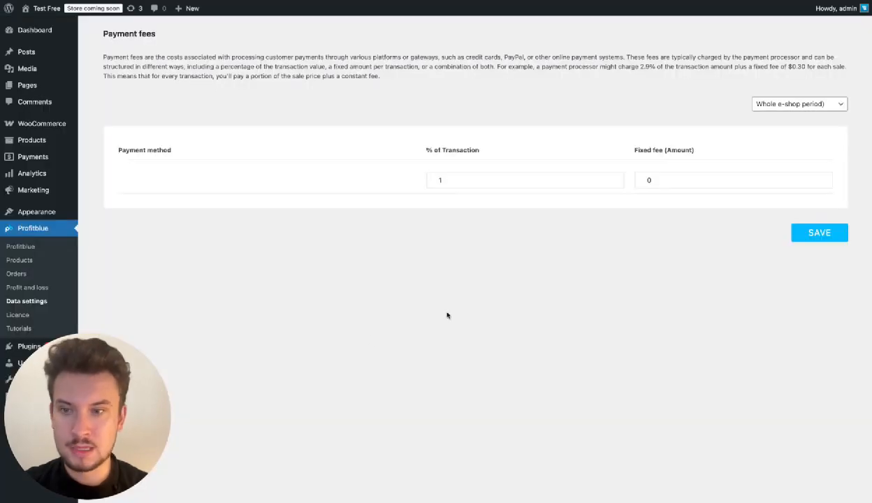
pyautogui.click(43, 284)
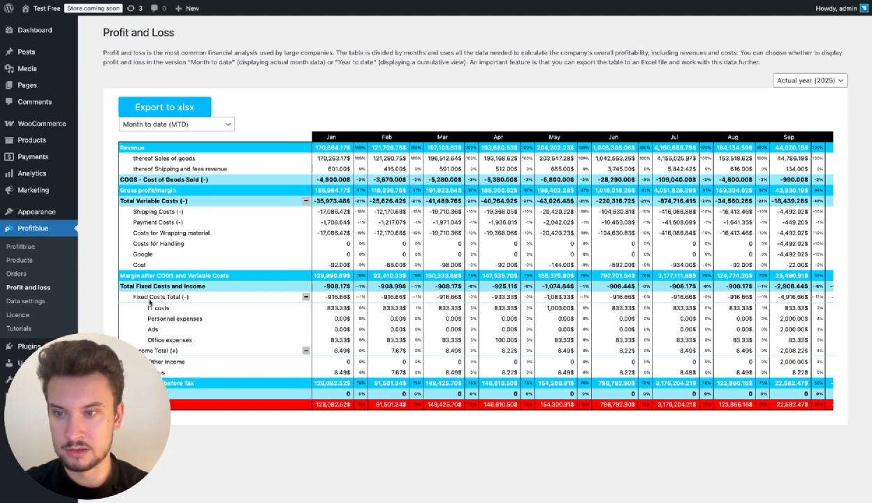
# Open the general Shop settings in the data settings
pyautogui.click(53, 300)
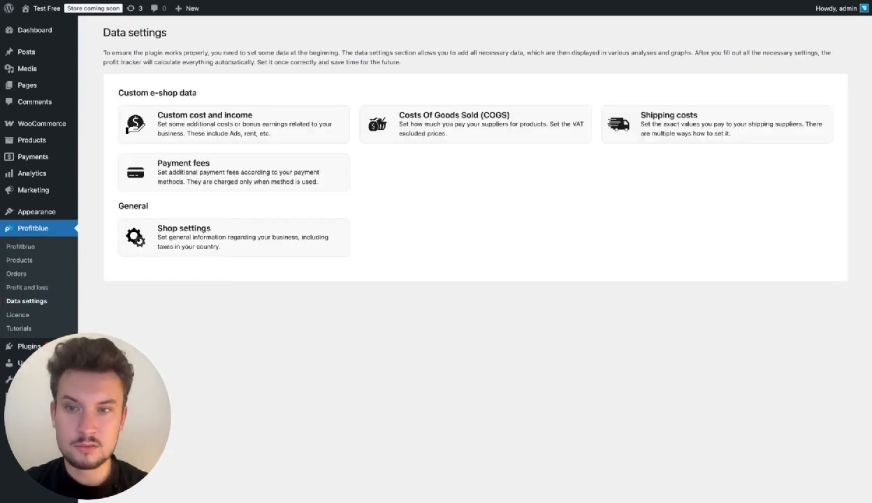
pyautogui.click(260, 241)
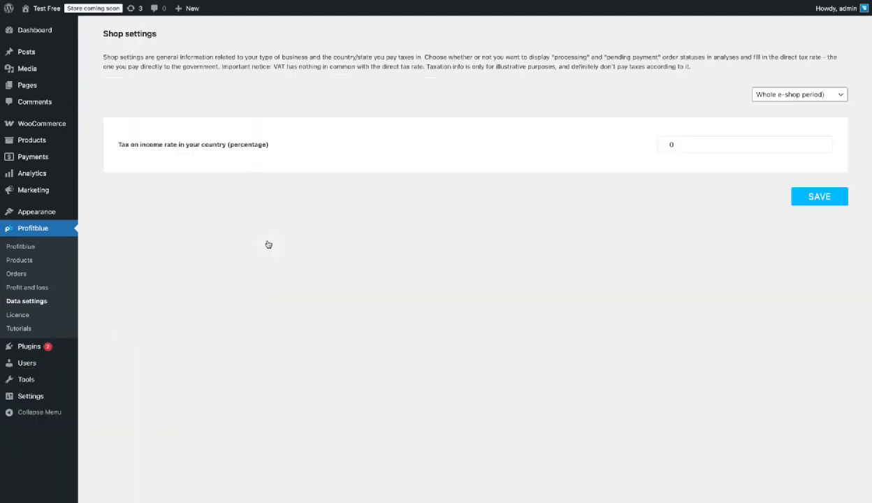